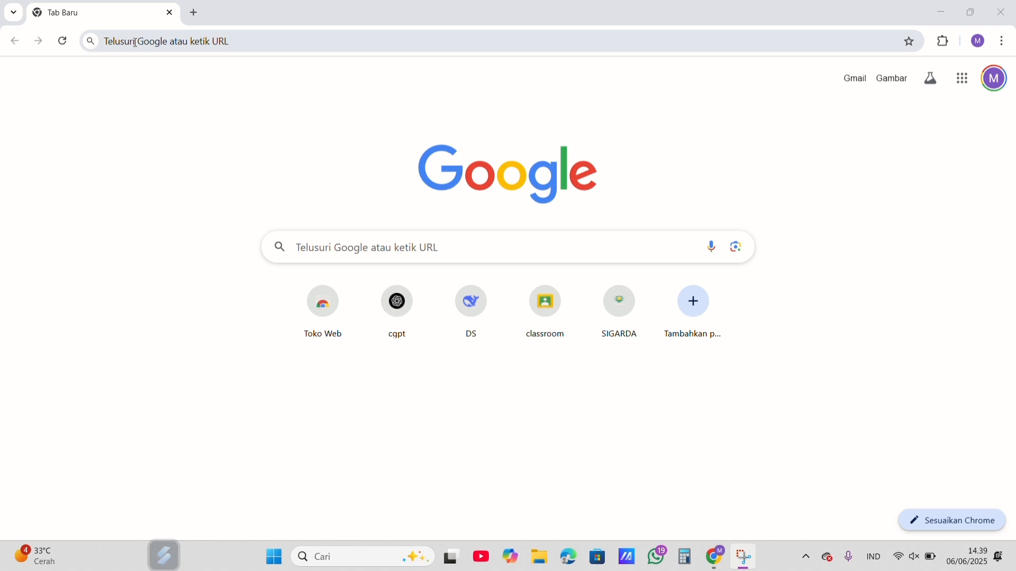
Step: Open the website sigarda.my.id
{"action": "left_click", "coordinate": [136, 43]}
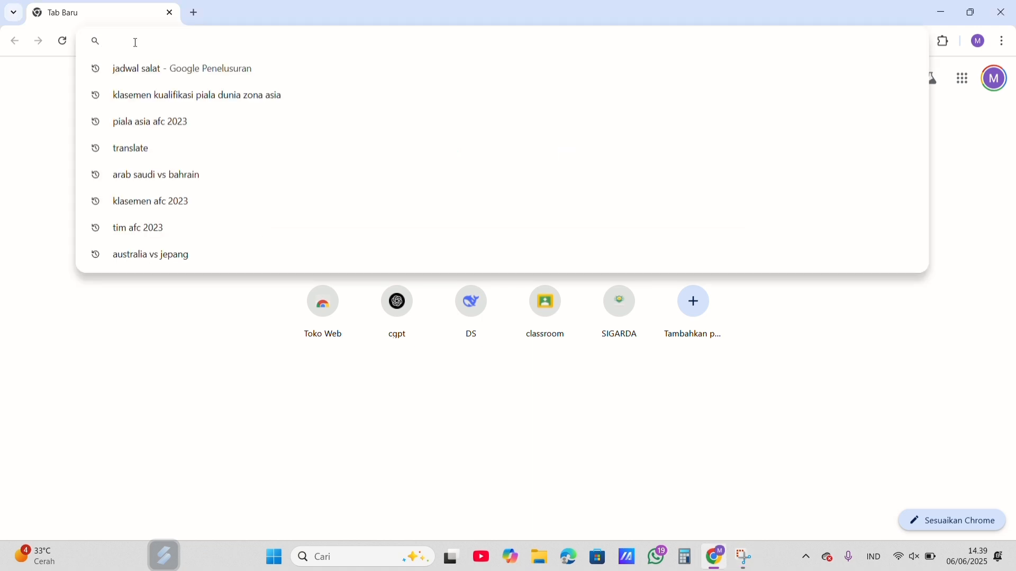
{"action": "type", "text": "sigarda."}
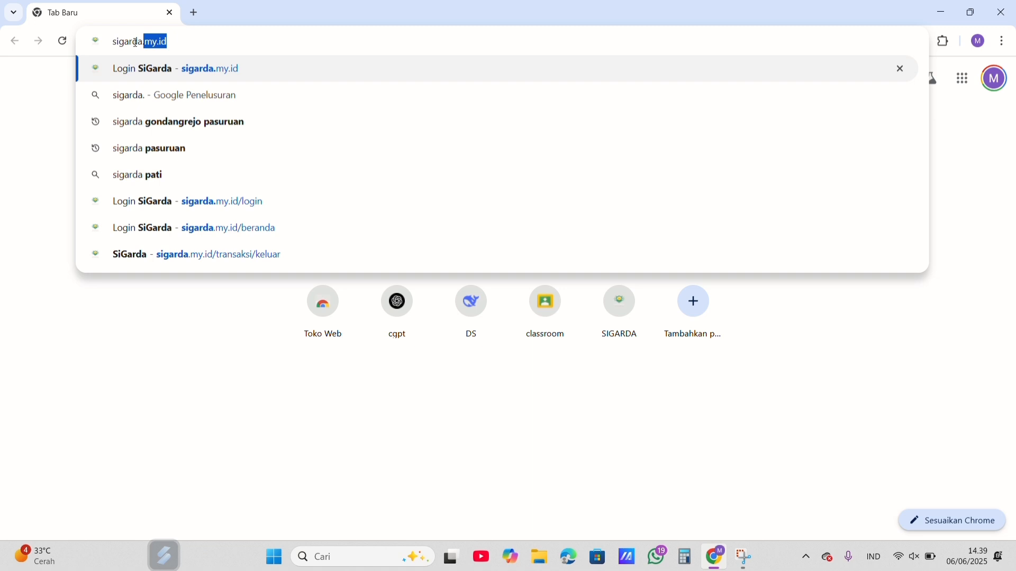
{"action": "type", "text": "my.id"}
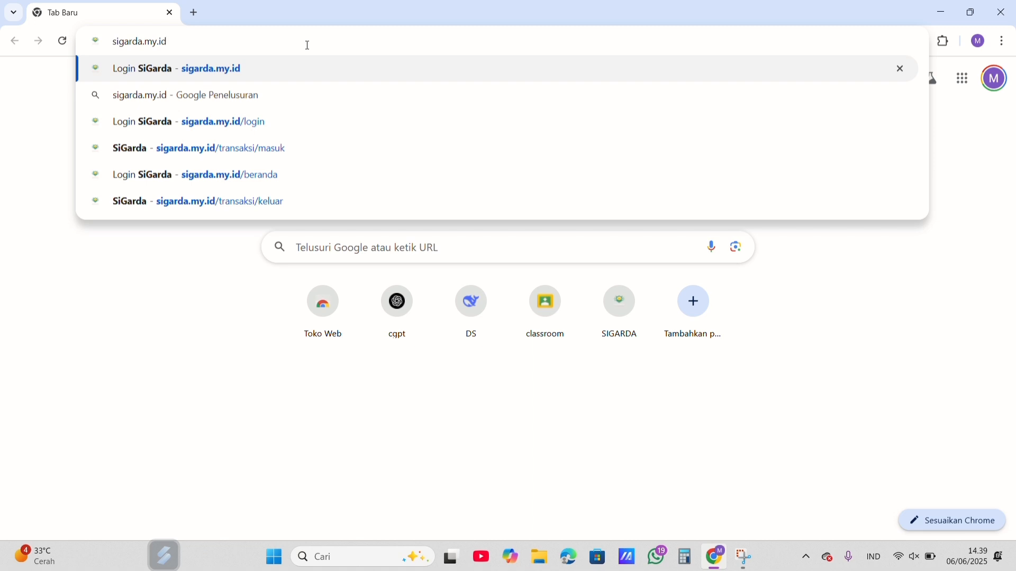
{"action": "key", "text": "Return"}
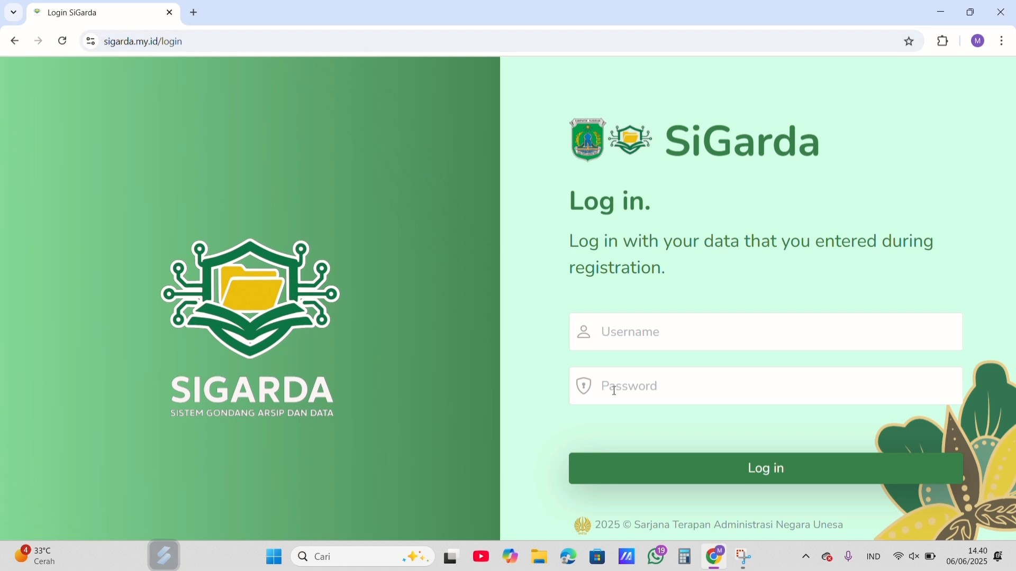
Step: Log in to SiGarda by entering the account's username and password
{"action": "left_click", "coordinate": [638, 337]}
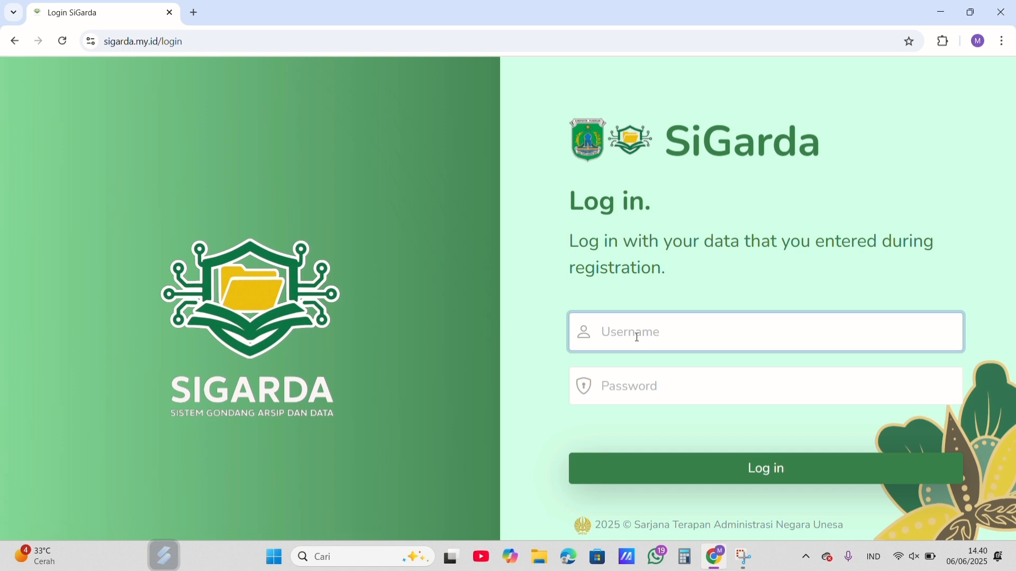
{"action": "type", "text": "an"}
{"action": "left_click", "coordinate": [642, 397]}
{"action": "type", "text": "123456"}
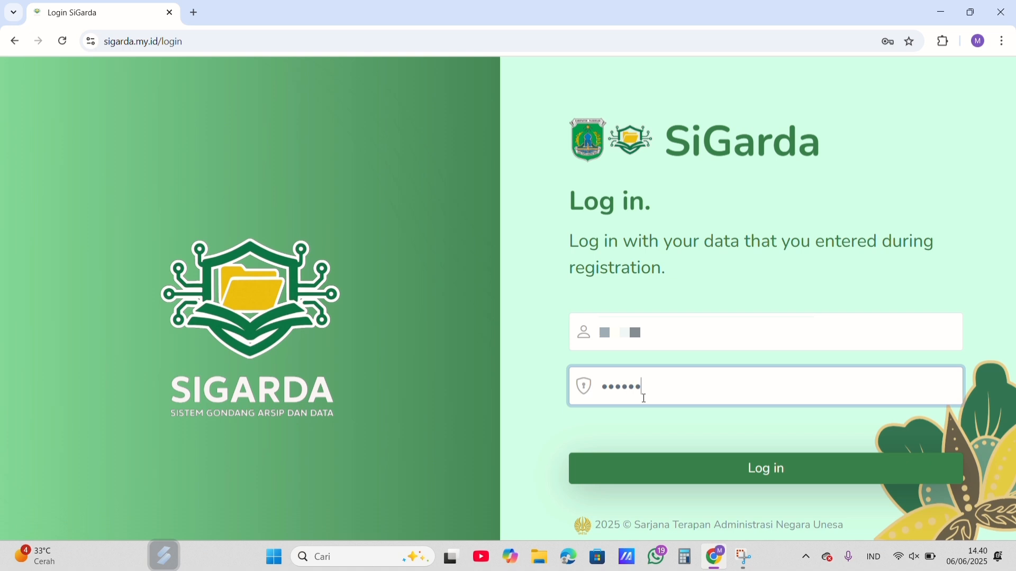
{"action": "type", "text": "78"}
{"action": "left_click", "coordinate": [658, 474]}
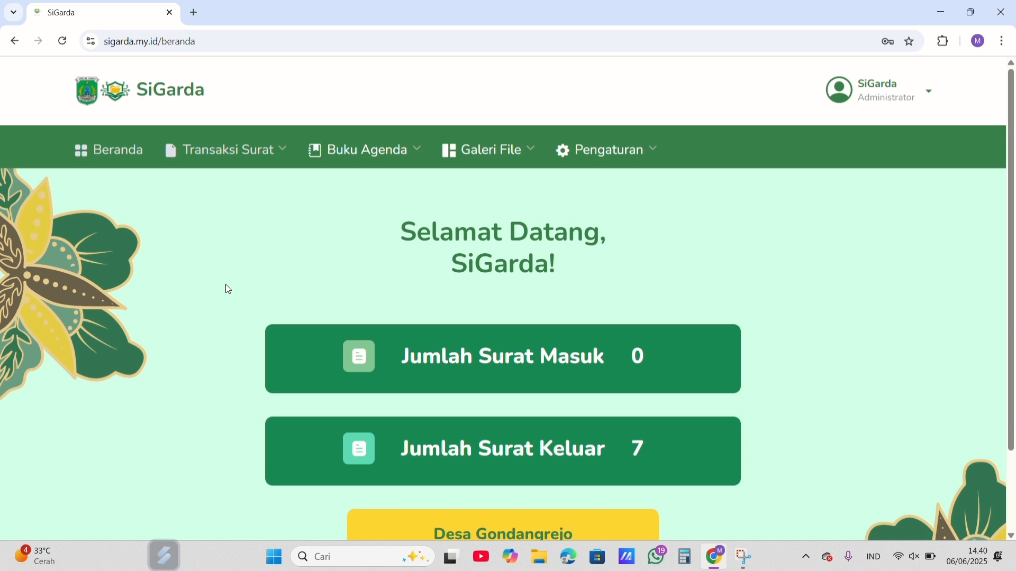
Step: Look over the Beranda page and its main sections, and open the Surat Masuk transaction table
{"action": "scroll", "coordinate": [226, 284], "scroll_direction": "down", "scroll_amount": 2}
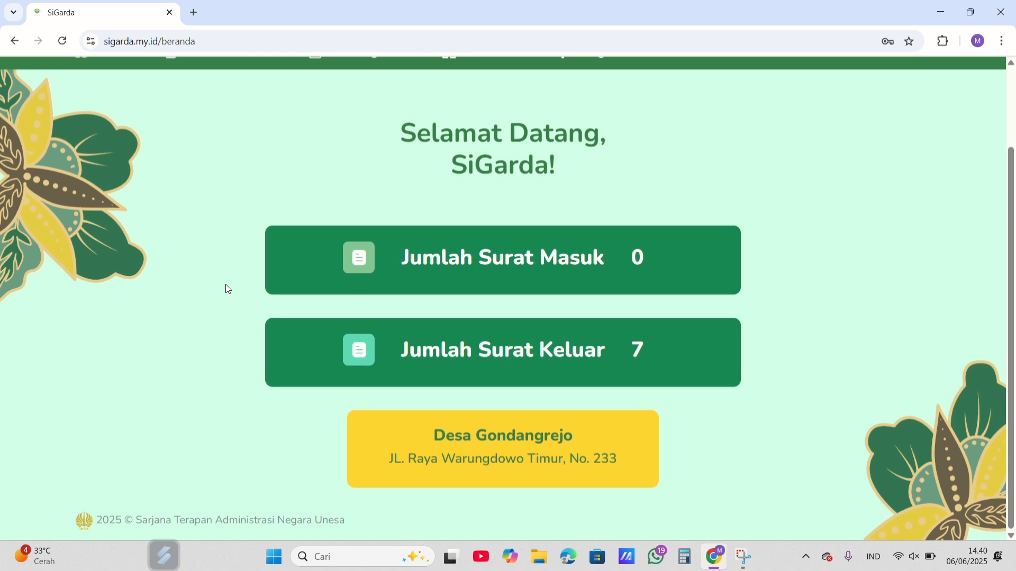
{"action": "scroll", "coordinate": [225, 285], "scroll_direction": "up", "scroll_amount": 2}
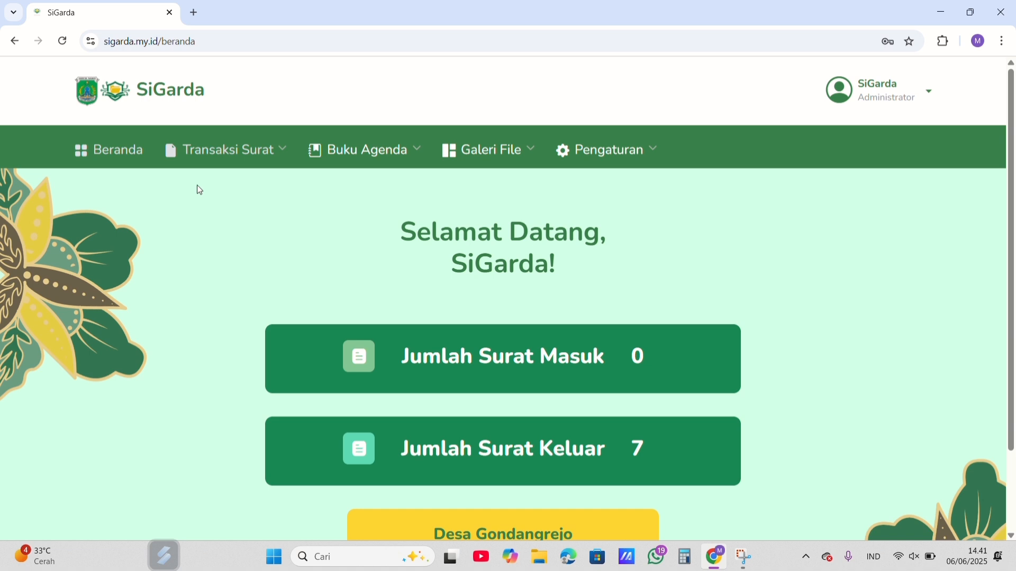
{"action": "mouse_move", "coordinate": [386, 158]}
{"action": "mouse_move", "coordinate": [497, 150]}
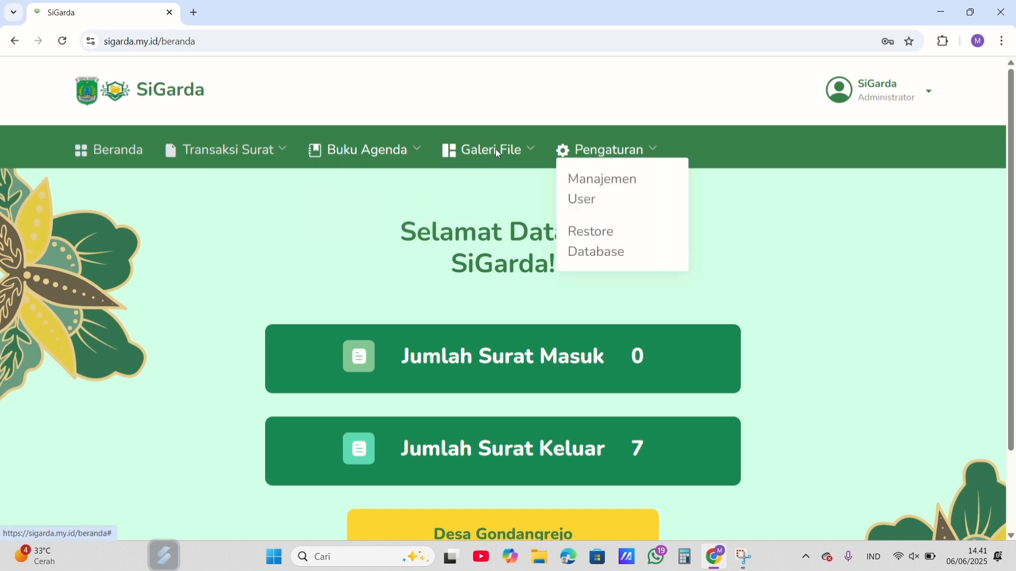
{"action": "mouse_move", "coordinate": [213, 154]}
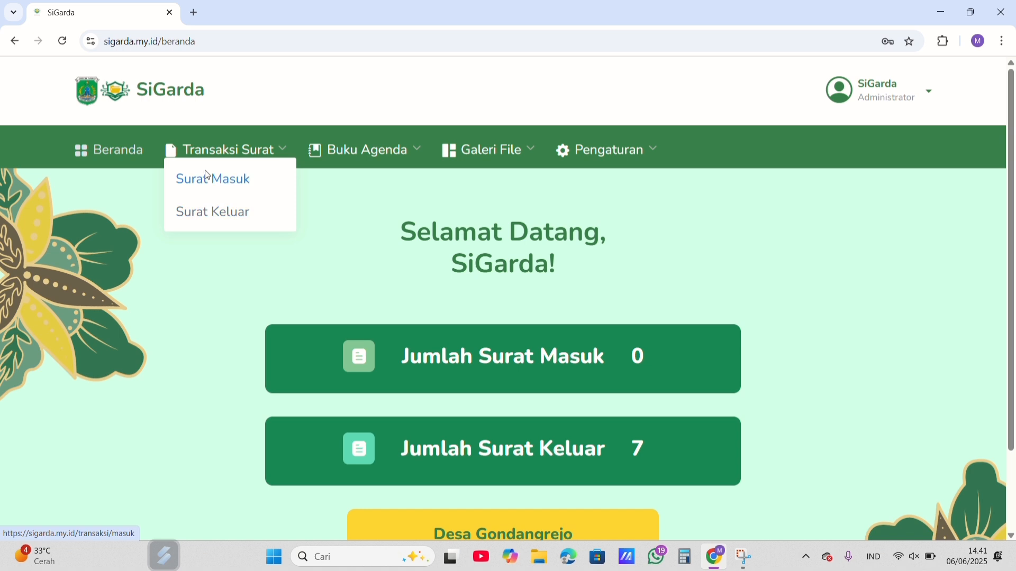
{"action": "left_click", "coordinate": [207, 175]}
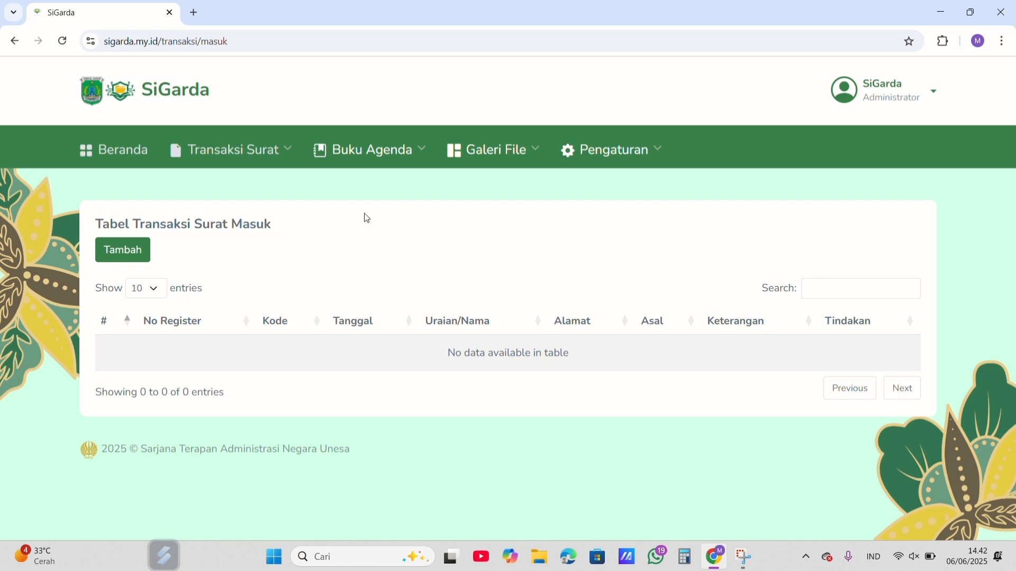
Step: Open the Surat Keluar transaction table and look through its entries
{"action": "mouse_move", "coordinate": [272, 155]}
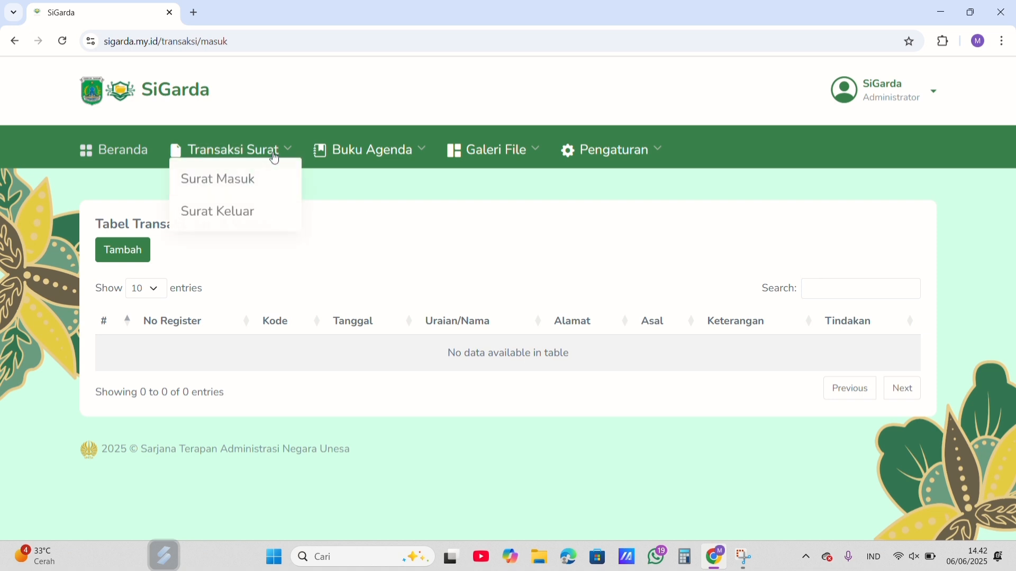
{"action": "left_click", "coordinate": [246, 213]}
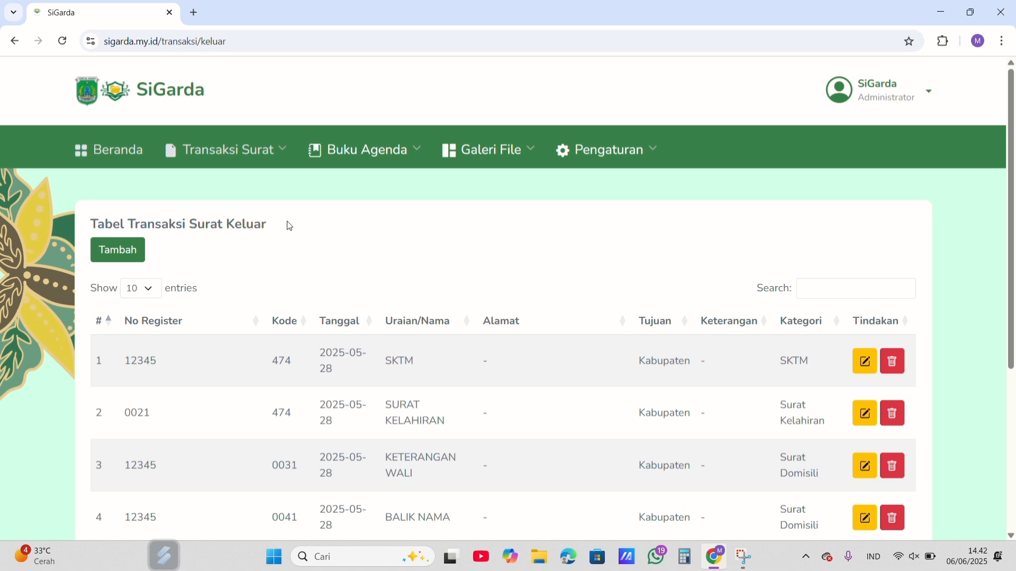
{"action": "scroll", "coordinate": [290, 227], "scroll_direction": "down", "scroll_amount": 1}
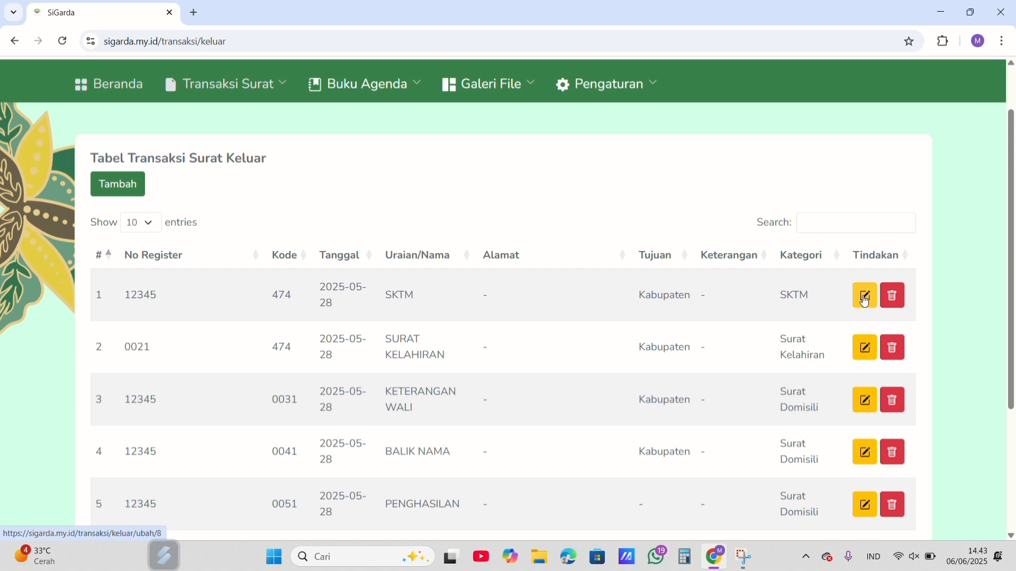
Step: Open the form for adding an outgoing letter and view the Tanggal calendar without picking a date
{"action": "left_click", "coordinate": [112, 186]}
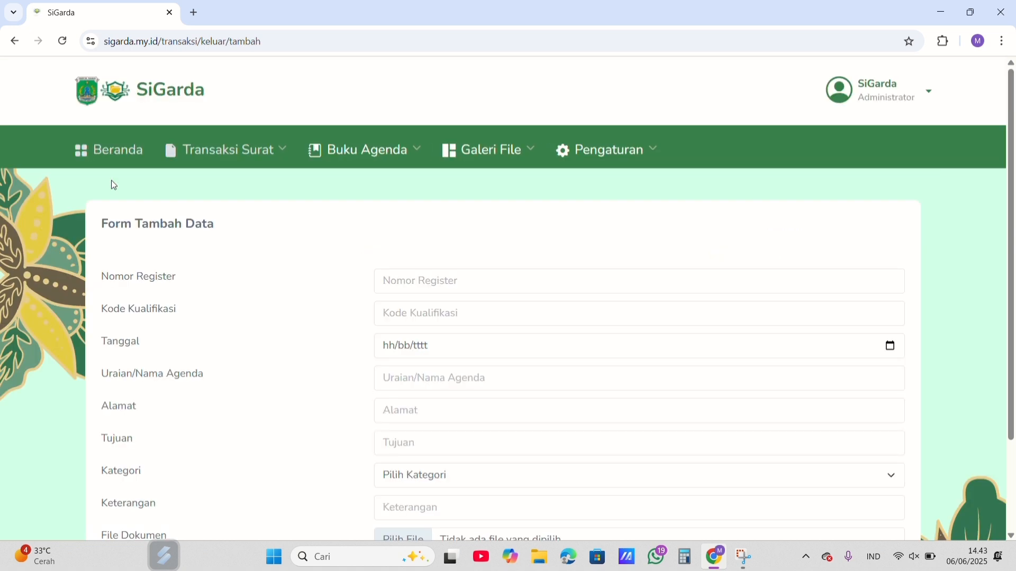
{"action": "scroll", "coordinate": [227, 254], "scroll_direction": "down", "scroll_amount": 2}
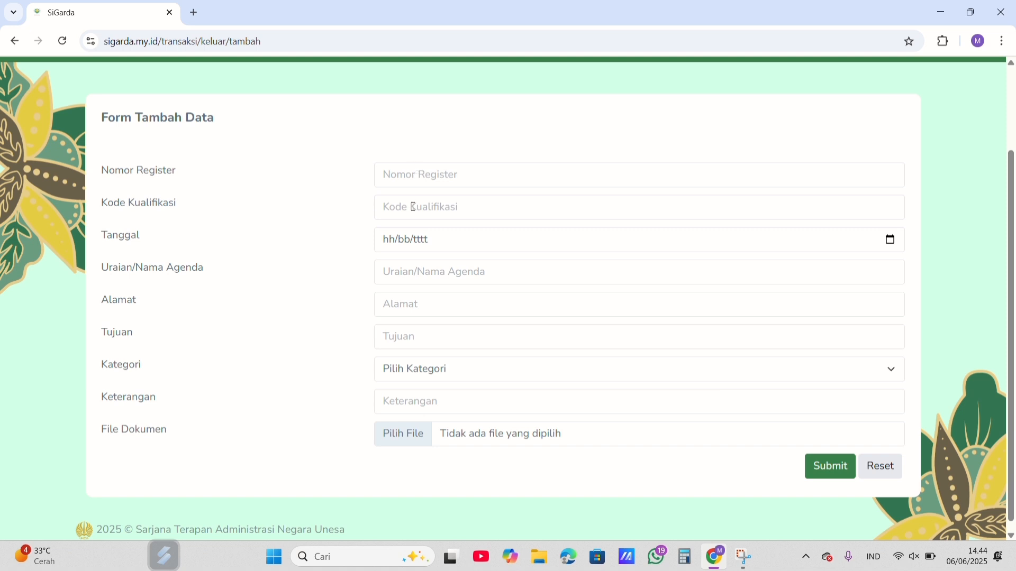
{"action": "left_click", "coordinate": [891, 240]}
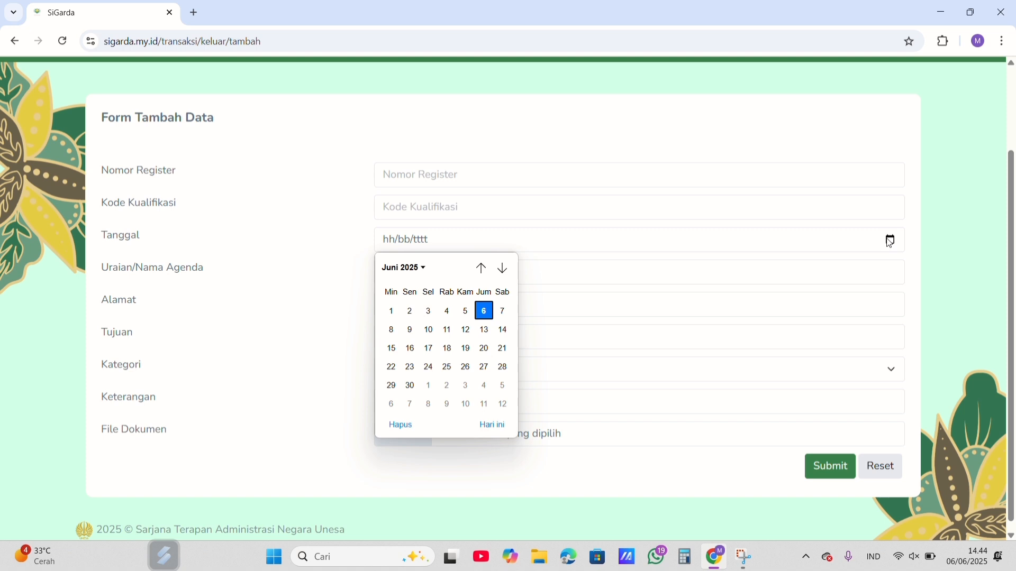
{"action": "left_click", "coordinate": [337, 247]}
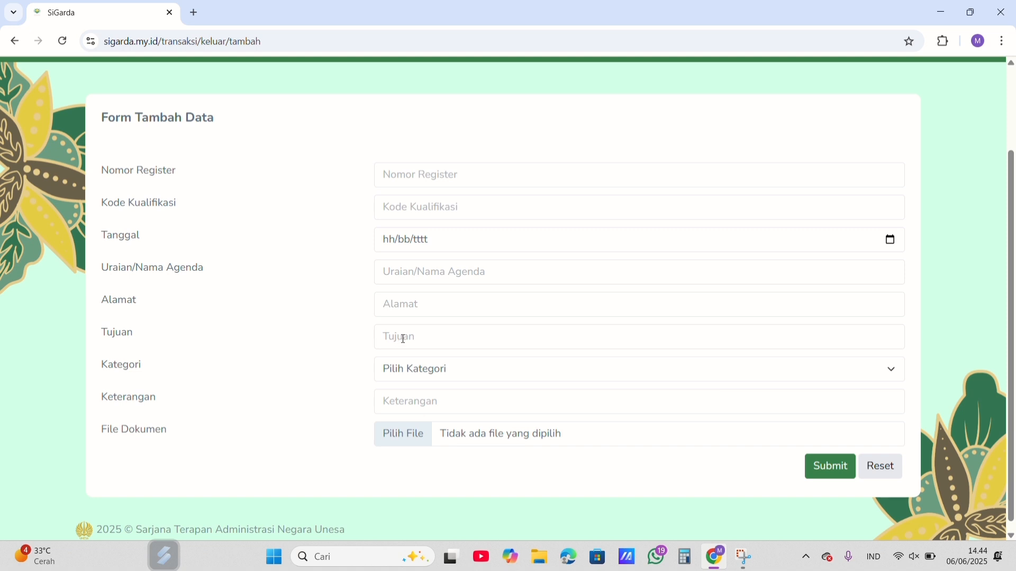
Step: View the Kategori options and the file chooser for File Dokumen in the add form, selecting nothing in either
{"action": "left_click", "coordinate": [891, 370]}
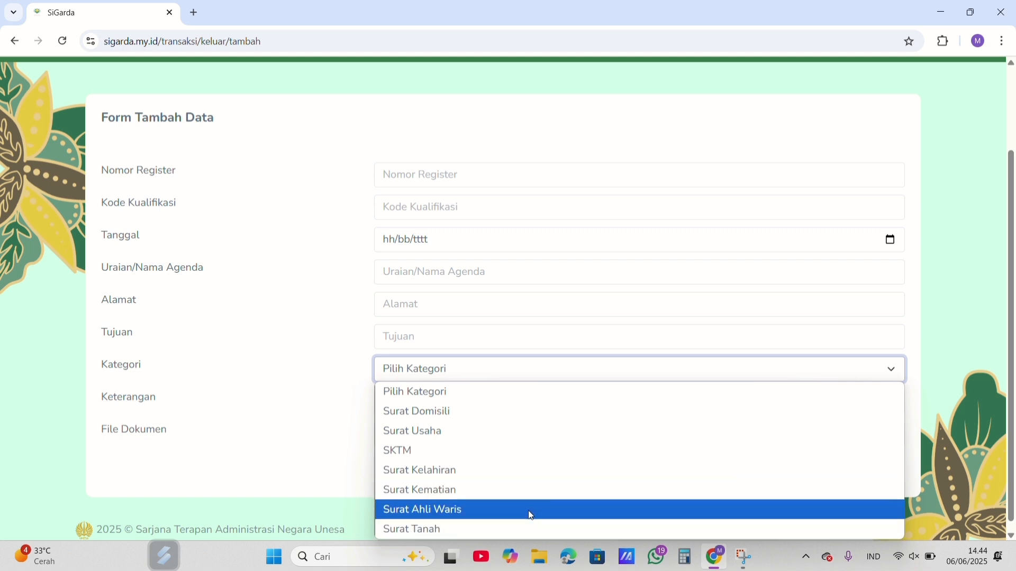
{"action": "left_click", "coordinate": [281, 390]}
{"action": "left_click", "coordinate": [281, 390]}
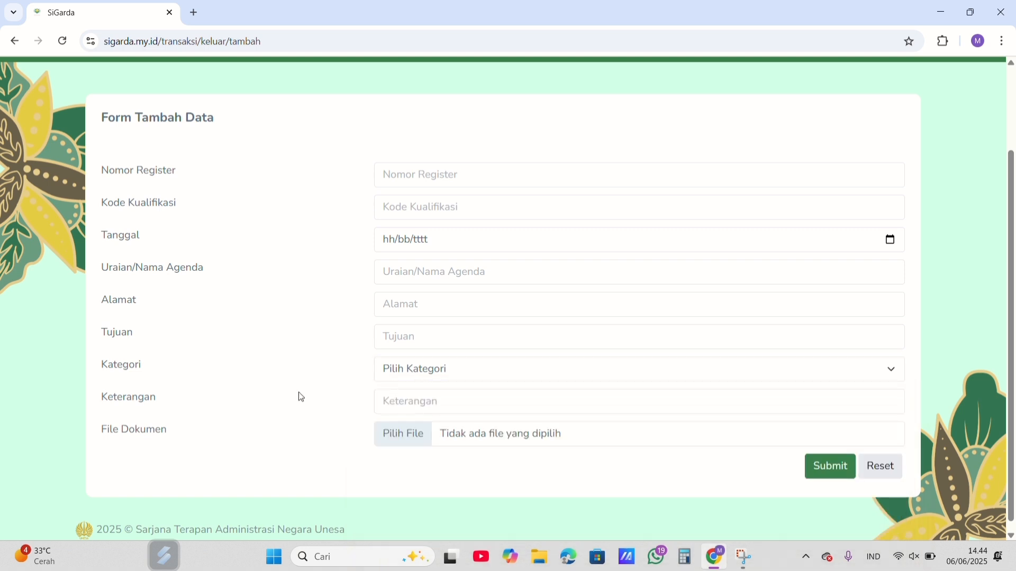
{"action": "left_click", "coordinate": [408, 436]}
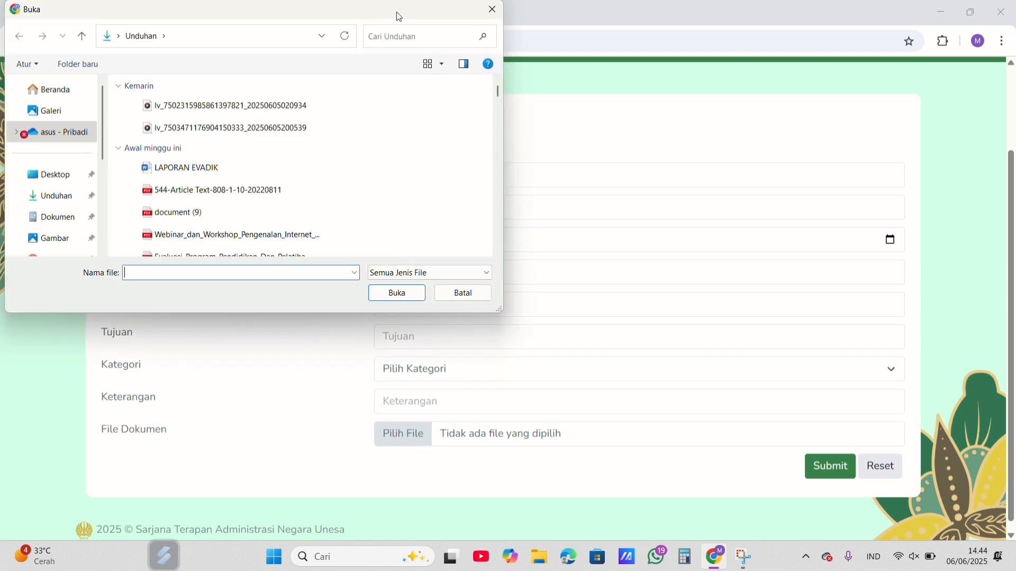
{"action": "left_click_drag", "start_coordinate": [400, 17], "coordinate": [378, 79]}
{"action": "left_click", "coordinate": [471, 68]}
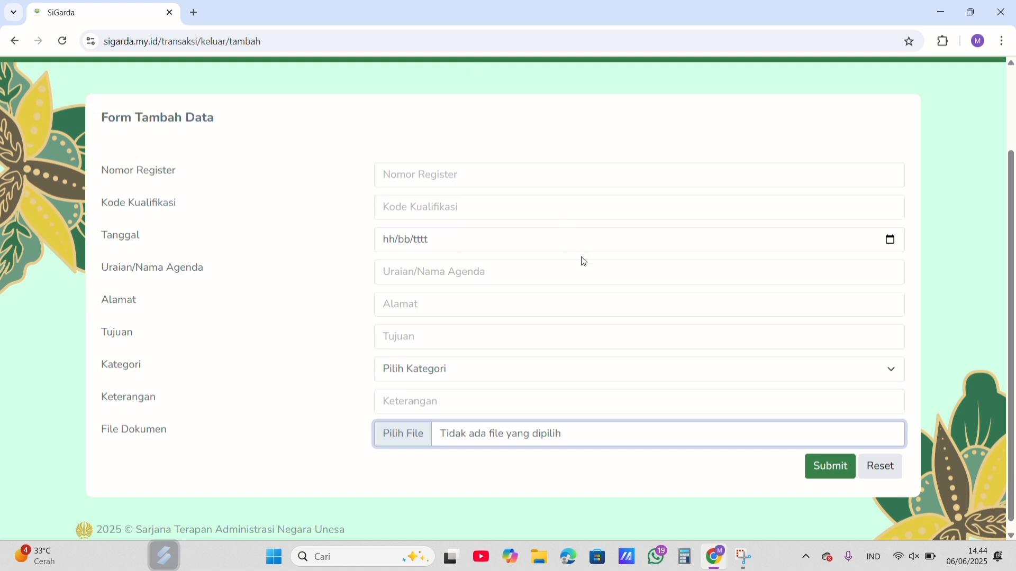
{"action": "left_click", "coordinate": [814, 467]}
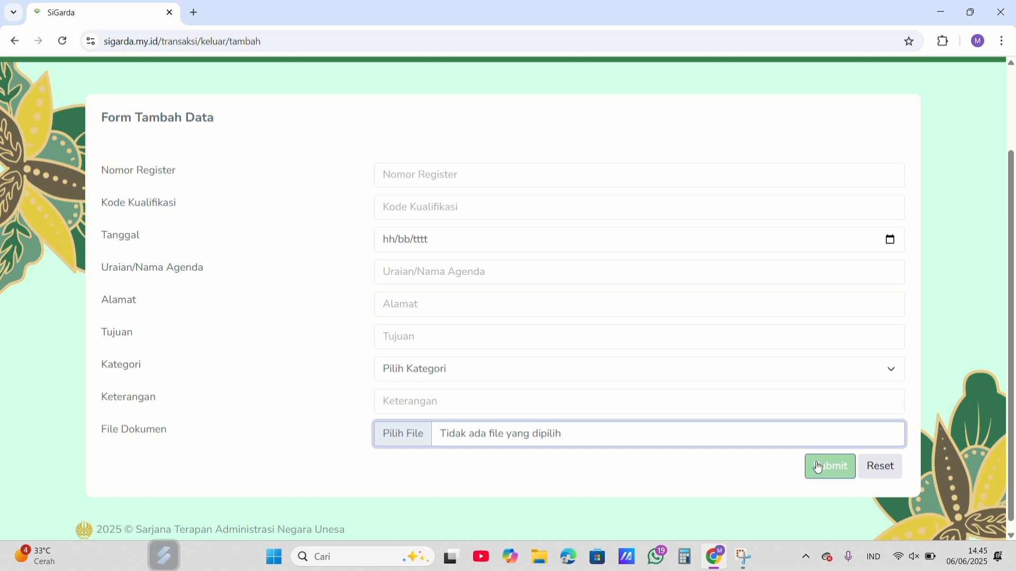
Step: Go back to the Surat Keluar table and examine all of its listed letters
{"action": "scroll", "coordinate": [817, 467], "scroll_direction": "up", "scroll_amount": 2}
{"action": "mouse_move", "coordinate": [260, 133]}
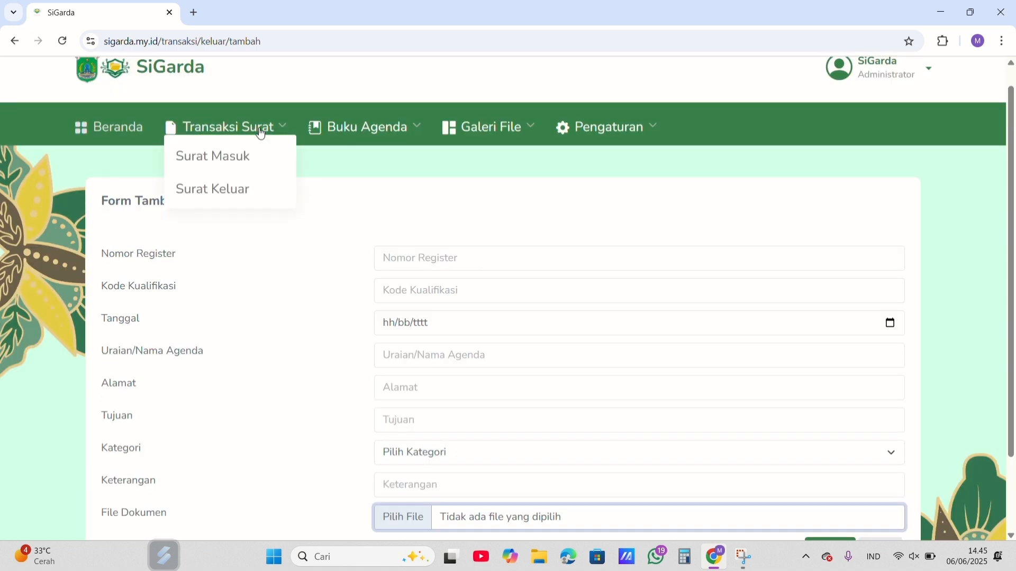
{"action": "left_click", "coordinate": [229, 189]}
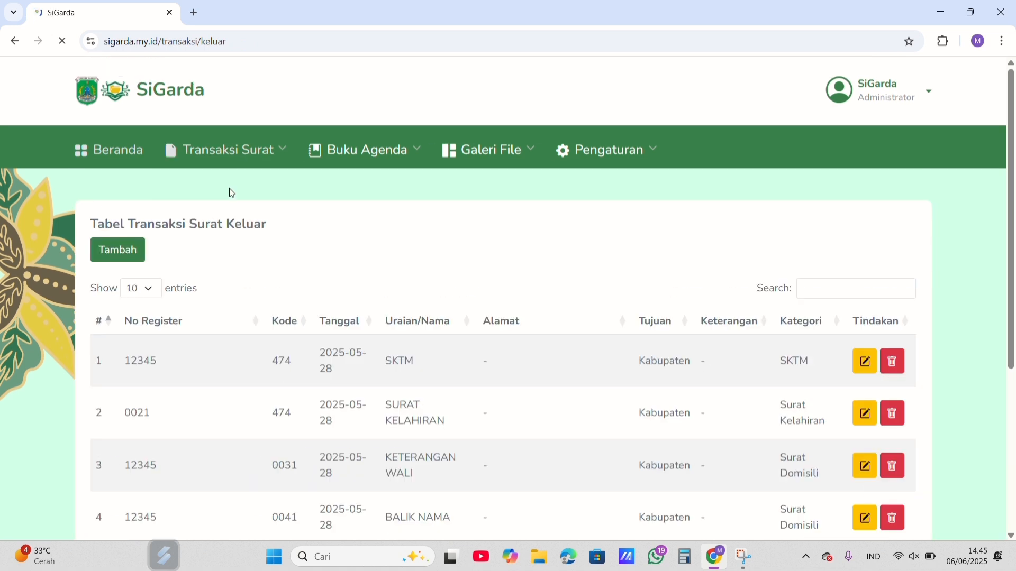
{"action": "scroll", "coordinate": [231, 194], "scroll_direction": "down", "scroll_amount": 5}
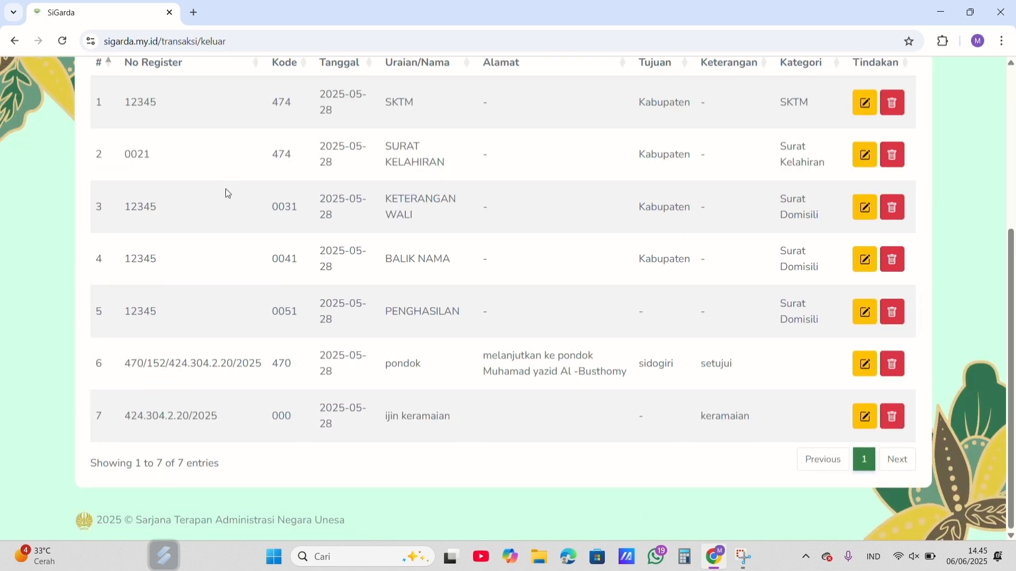
{"action": "scroll", "coordinate": [164, 381], "scroll_direction": "up", "scroll_amount": 2}
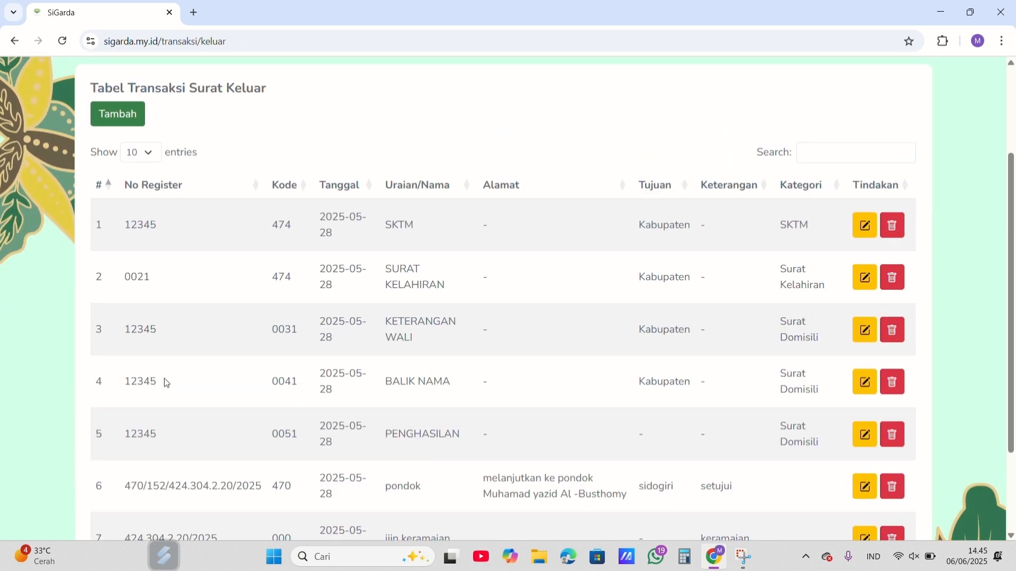
{"action": "scroll", "coordinate": [167, 382], "scroll_direction": "down", "scroll_amount": 2}
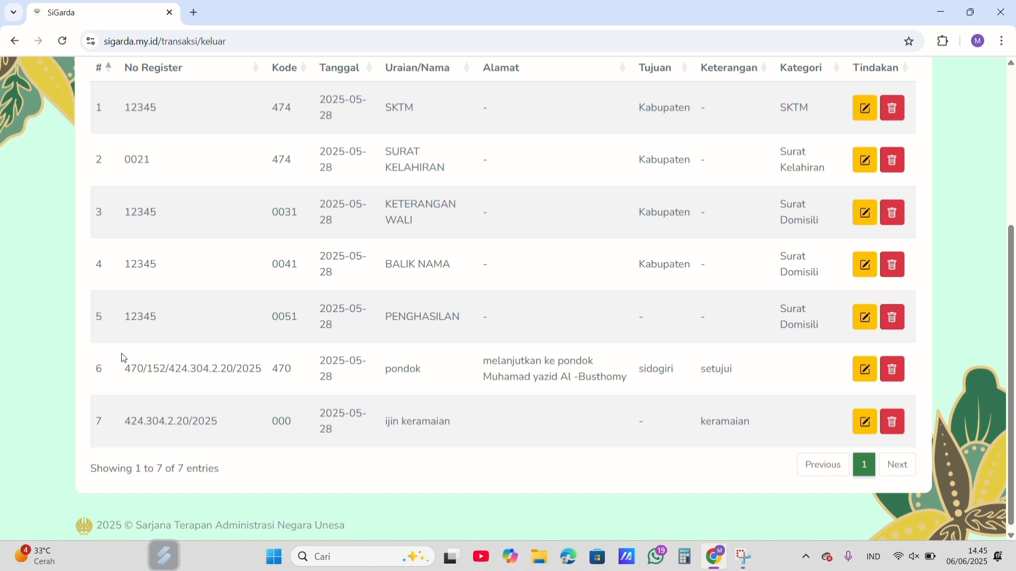
{"action": "scroll", "coordinate": [382, 381], "scroll_direction": "up", "scroll_amount": 2}
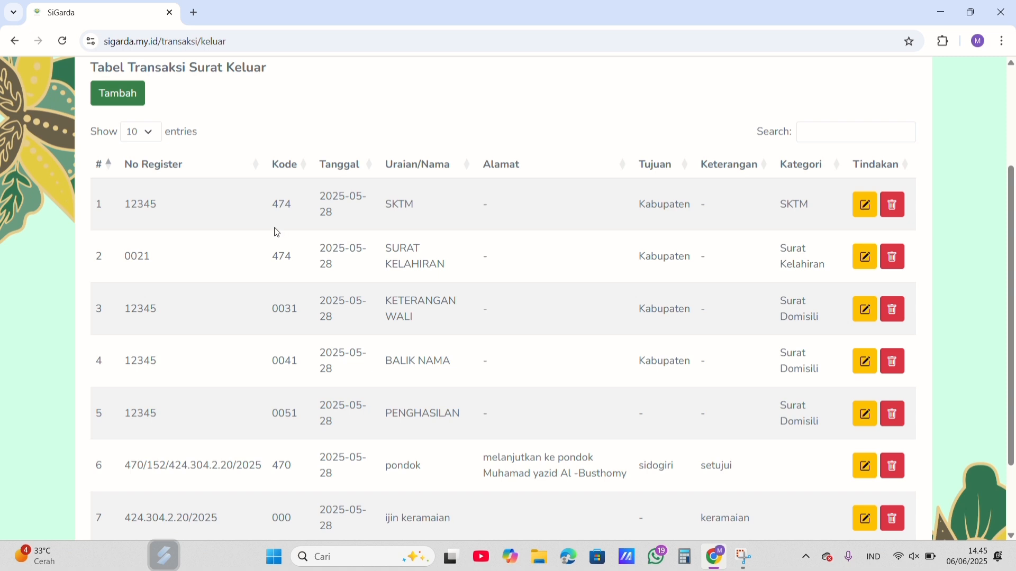
Step: Inspect the edit form and Kategori options of the first outgoing letter, SKTM, and return to the Surat Keluar table
{"action": "left_click", "coordinate": [862, 215]}
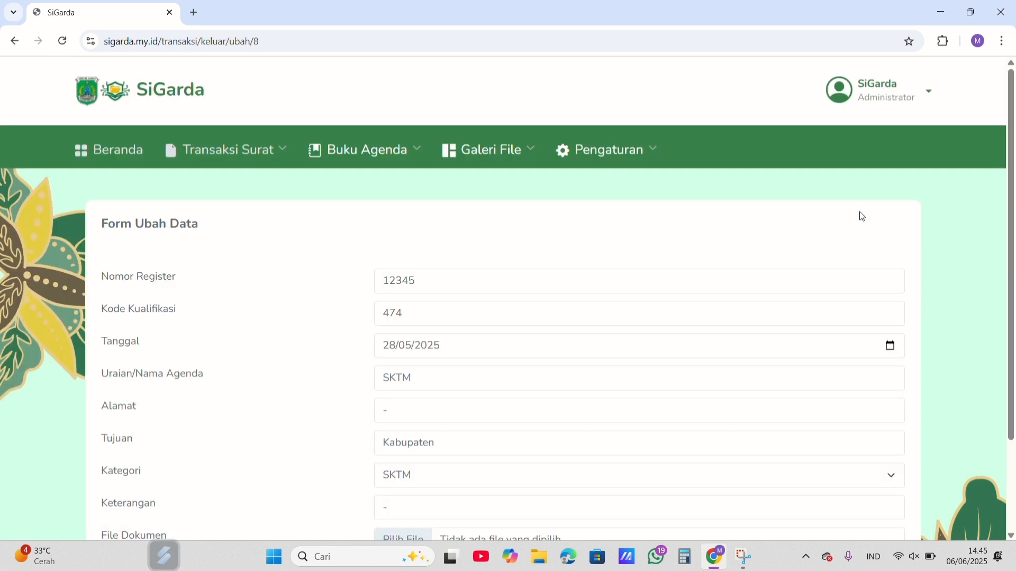
{"action": "scroll", "coordinate": [654, 207], "scroll_direction": "down", "scroll_amount": 2}
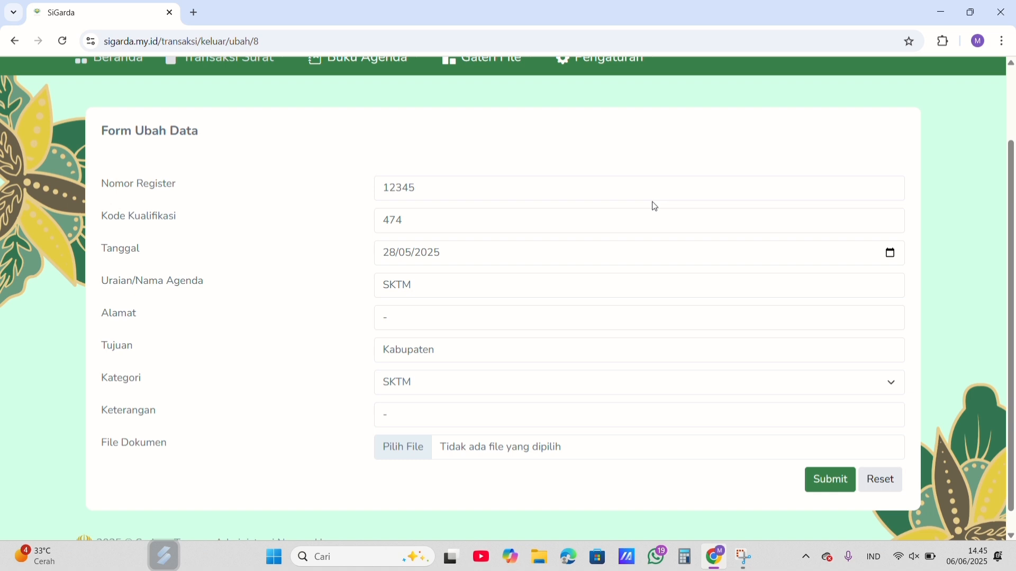
{"action": "scroll", "coordinate": [655, 207], "scroll_direction": "up", "scroll_amount": 1}
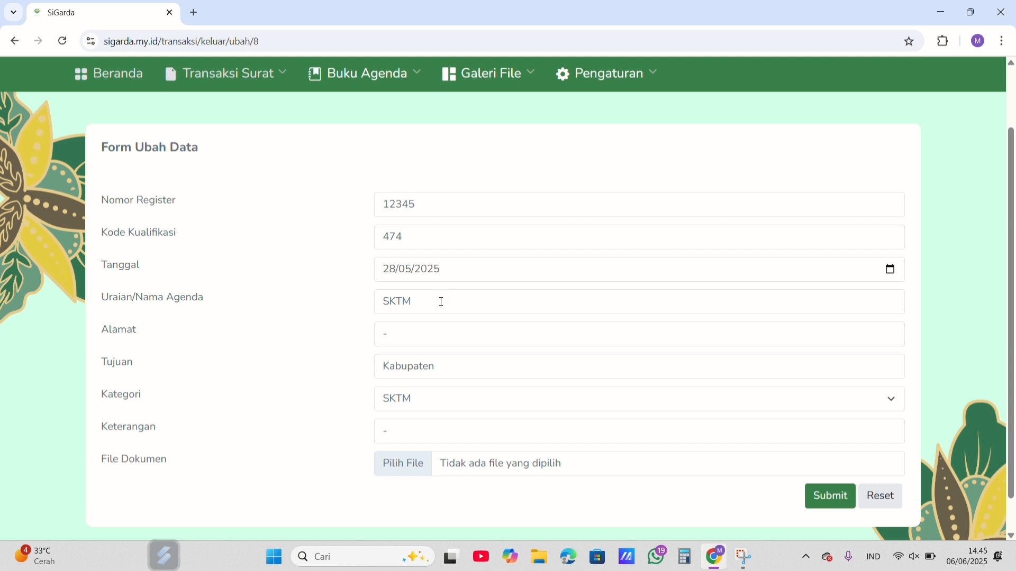
{"action": "left_click", "coordinate": [893, 401]}
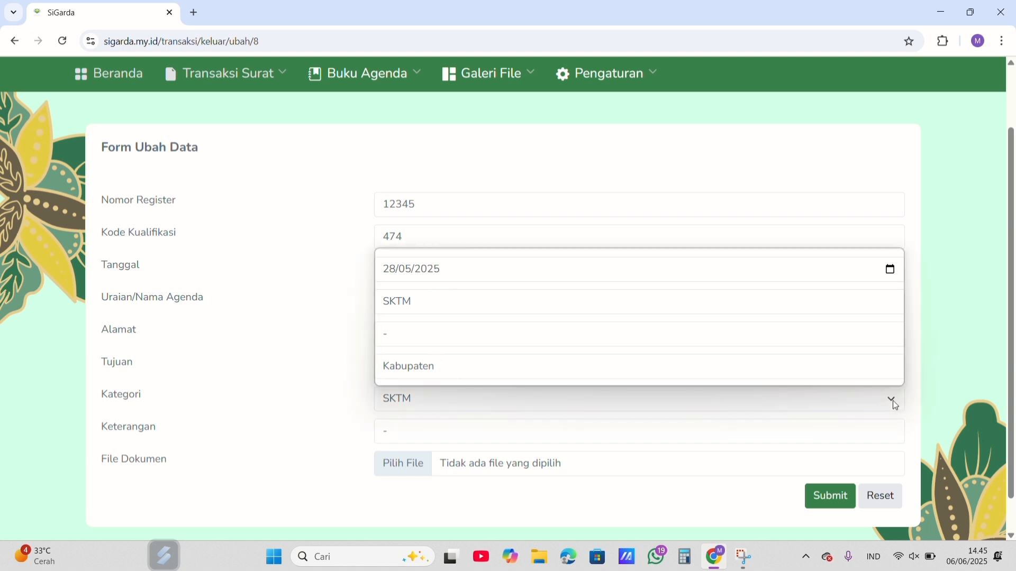
{"action": "left_click", "coordinate": [370, 115]}
{"action": "left_click", "coordinate": [227, 74]}
{"action": "left_click", "coordinate": [247, 134]}
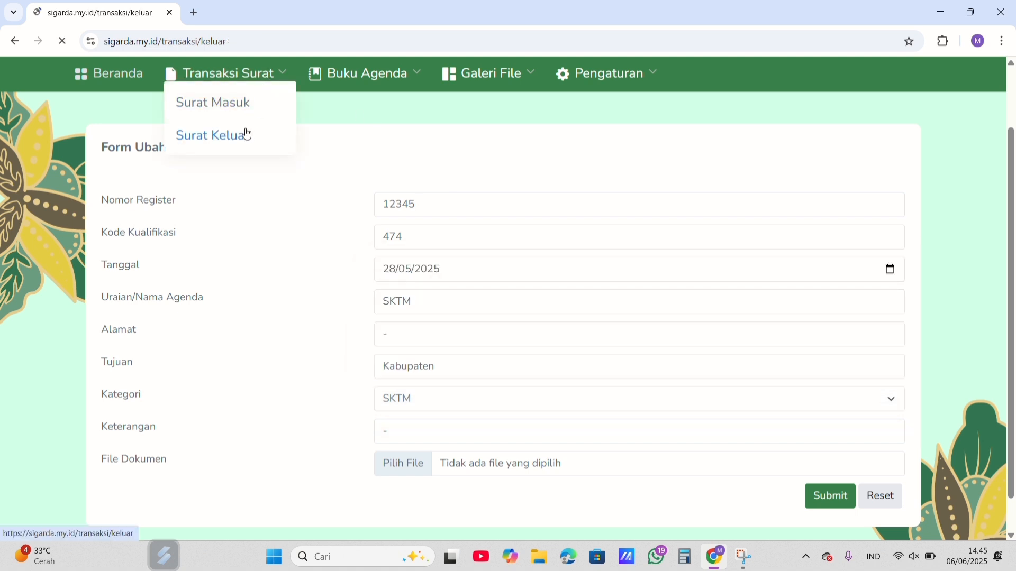
Step: Search the Surat Keluar transaction table for "sktm"
{"action": "scroll", "coordinate": [808, 271], "scroll_direction": "down", "scroll_amount": 1}
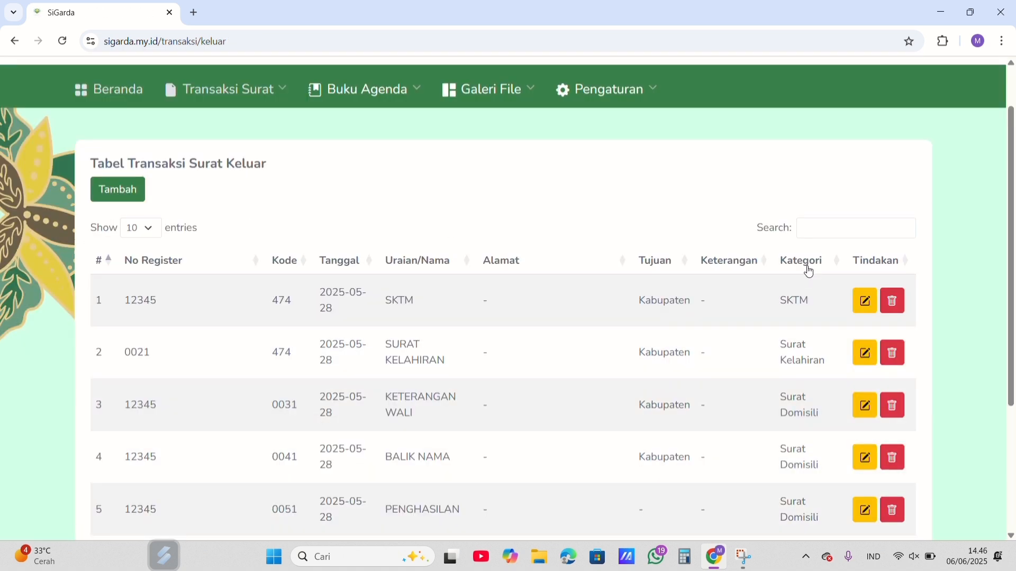
{"action": "left_click", "coordinate": [823, 225]}
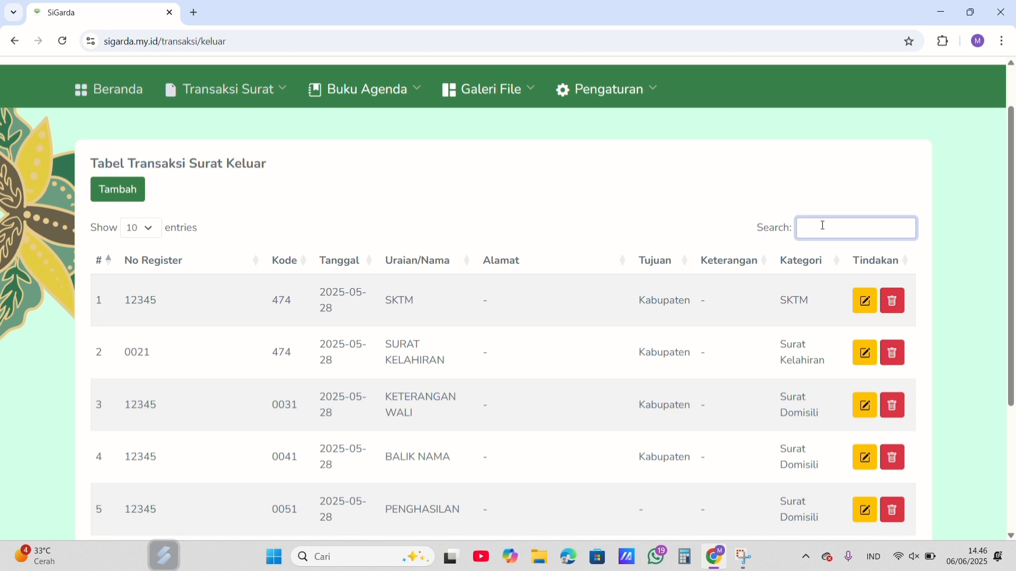
{"action": "scroll", "coordinate": [821, 233], "scroll_direction": "down", "scroll_amount": 2}
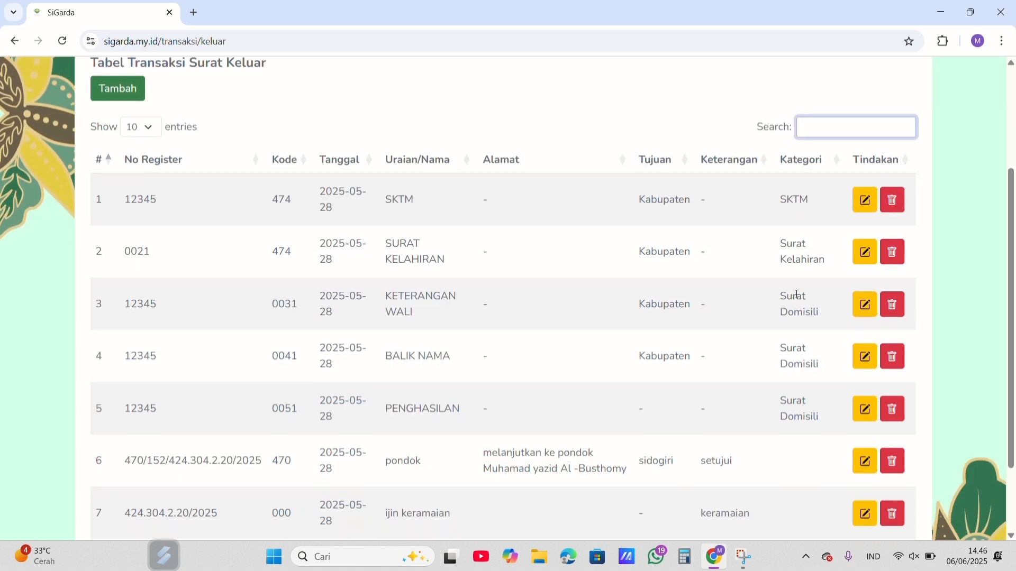
{"action": "type", "text": "sktm"}
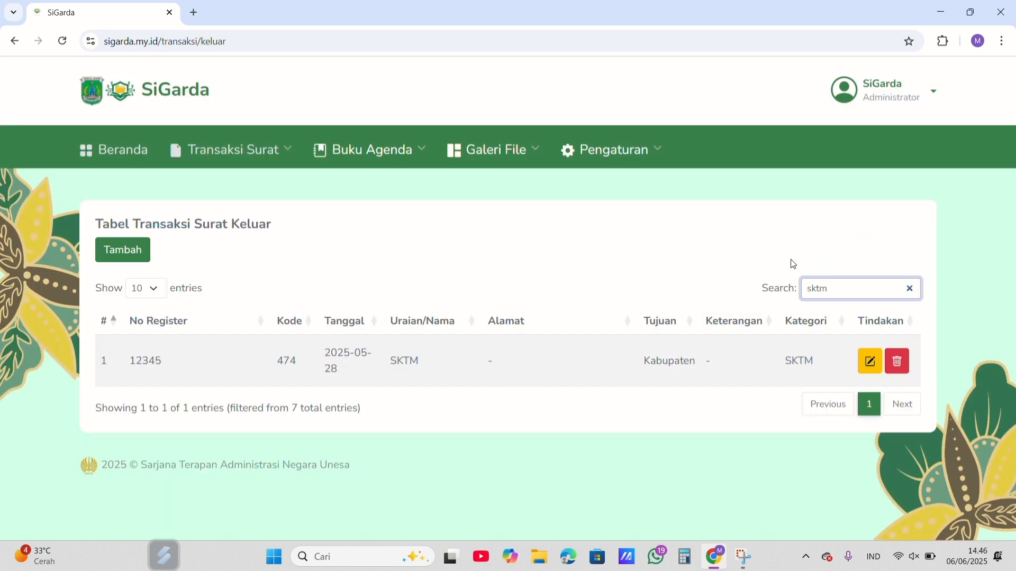
Step: Replace the search term in the Surat Keluar table with "kelahira"
{"action": "key", "text": "BackSpace"}
{"action": "key", "text": "BackSpace"}
{"action": "key", "text": "BackSpace"}
{"action": "key", "text": "BackSpace"}
{"action": "type", "text": "k"}
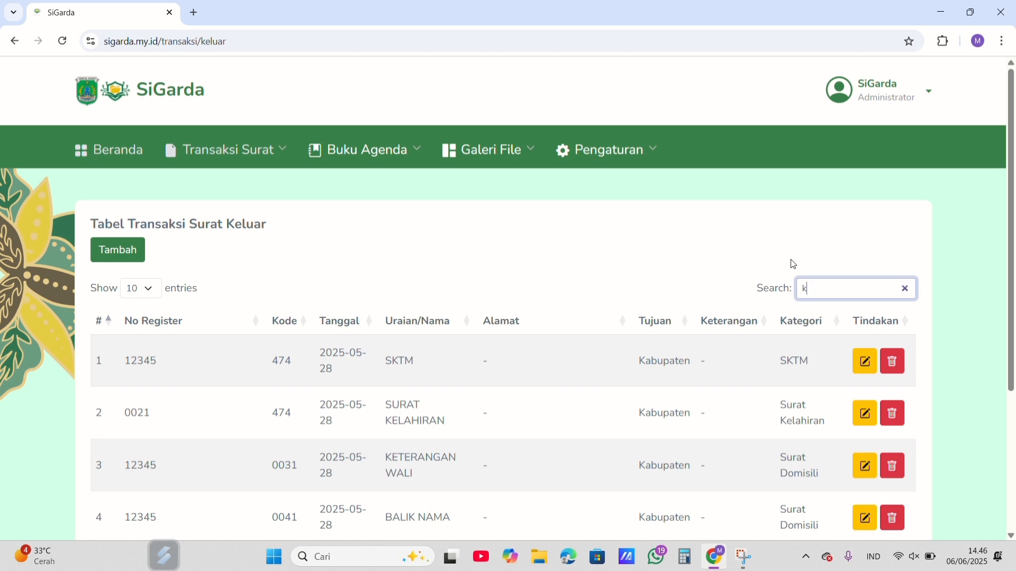
{"action": "type", "text": "elahira"}
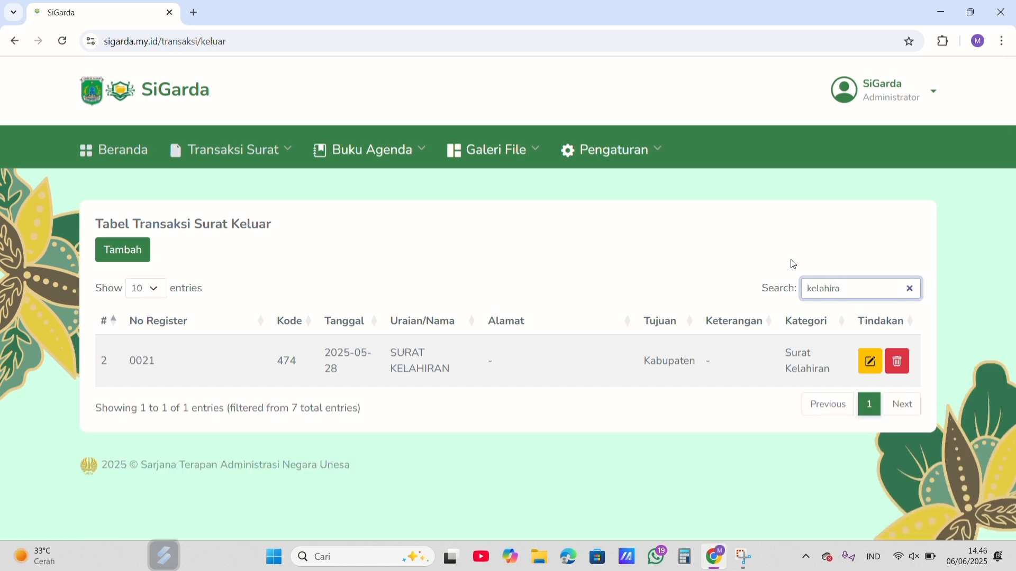
Step: Clear the search, look through the full list of outgoing letters, and search the table for "pondo"
{"action": "key", "text": "BackSpace"}
{"action": "key", "text": "BackSpace"}
{"action": "key", "text": "BackSpace"}
{"action": "key", "text": "BackSpace"}
{"action": "key", "text": "BackSpace"}
{"action": "key", "text": "BackSpace"}
{"action": "key", "text": "BackSpace"}
{"action": "key", "text": "BackSpace"}
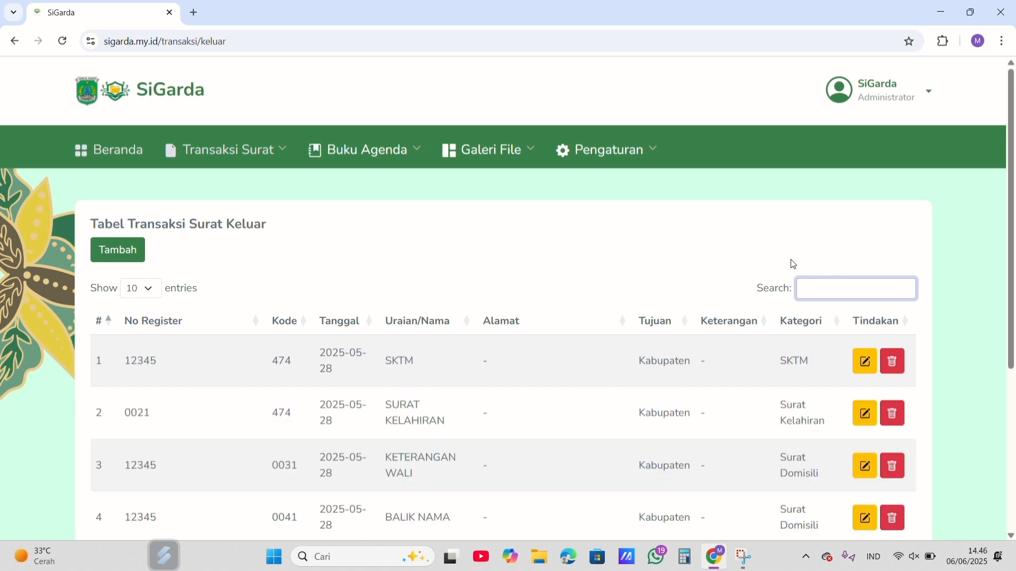
{"action": "scroll", "coordinate": [792, 264], "scroll_direction": "down", "scroll_amount": 3}
{"action": "scroll", "coordinate": [793, 264], "scroll_direction": "down", "scroll_amount": 1}
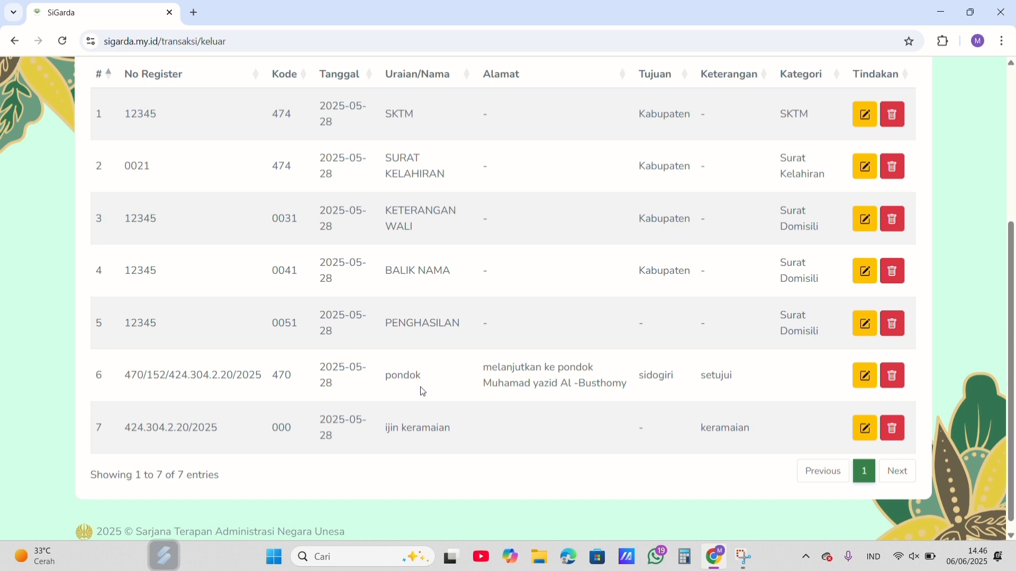
{"action": "scroll", "coordinate": [664, 379], "scroll_direction": "up", "scroll_amount": 2}
{"action": "type", "text": "pondo"}
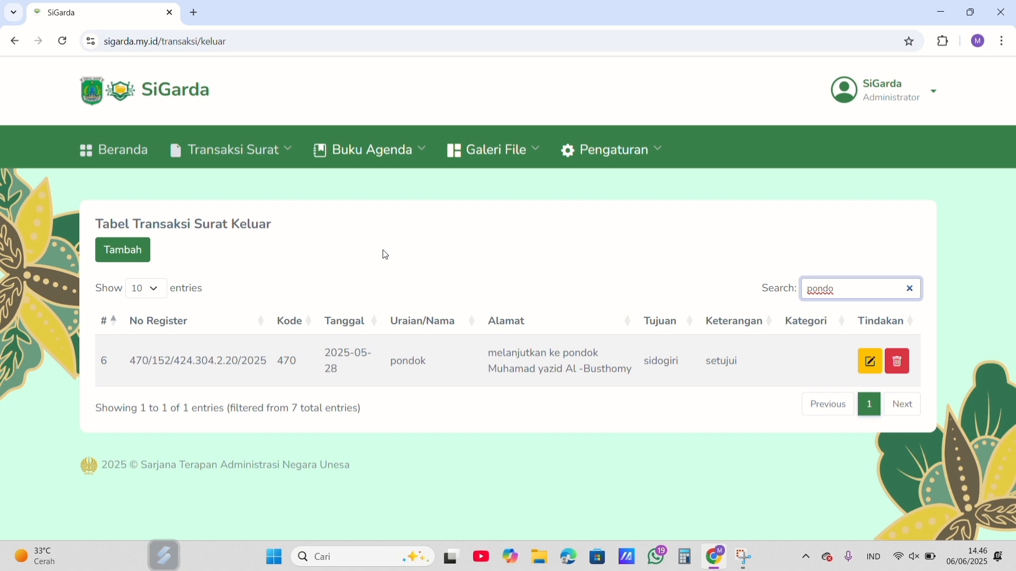
Step: View the Surat Masuk agenda in Buku Agenda, followed by the Surat Keluar agenda and its listed letters
{"action": "mouse_move", "coordinate": [406, 159]}
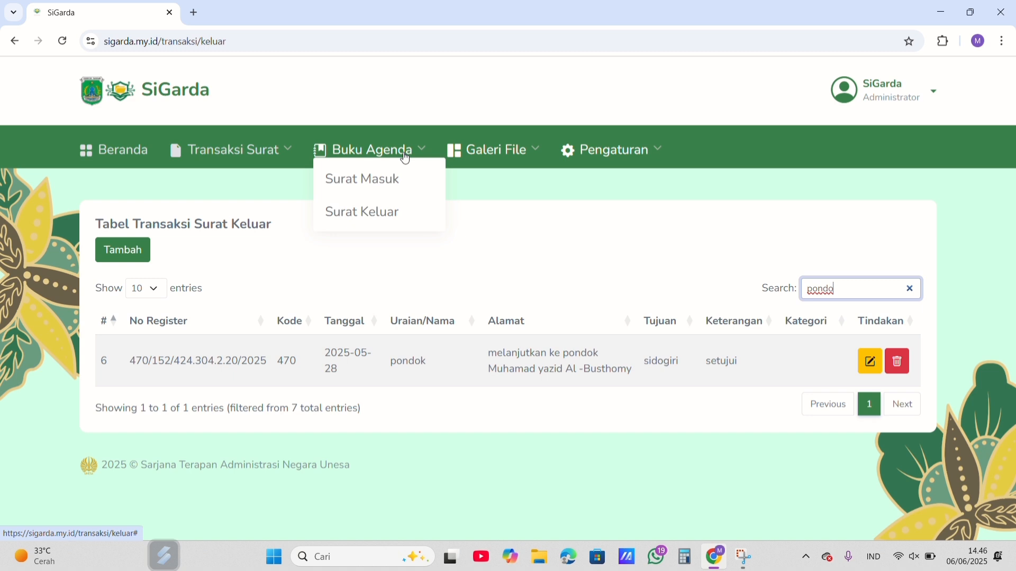
{"action": "left_click", "coordinate": [375, 183]}
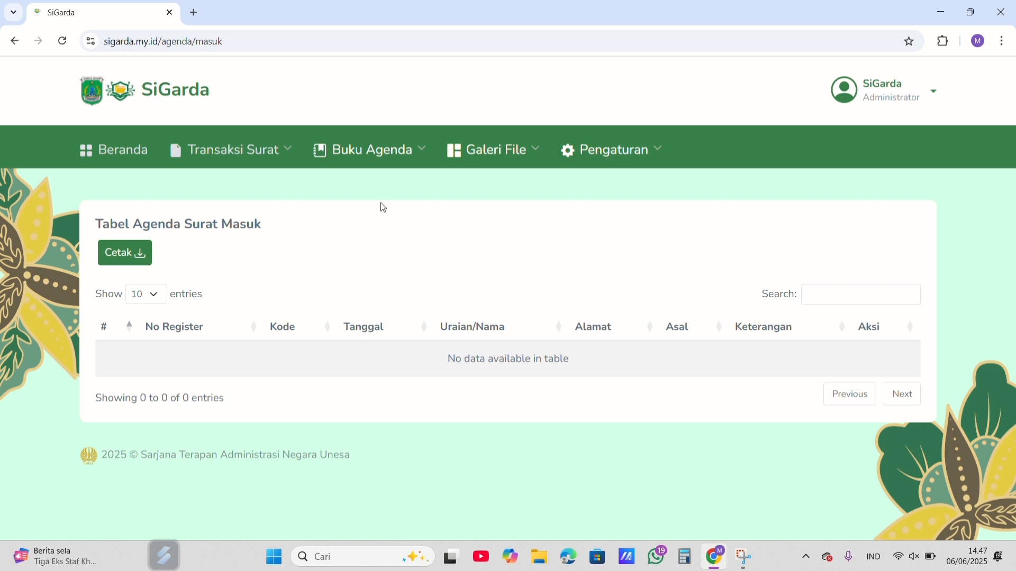
{"action": "left_click", "coordinate": [389, 146]}
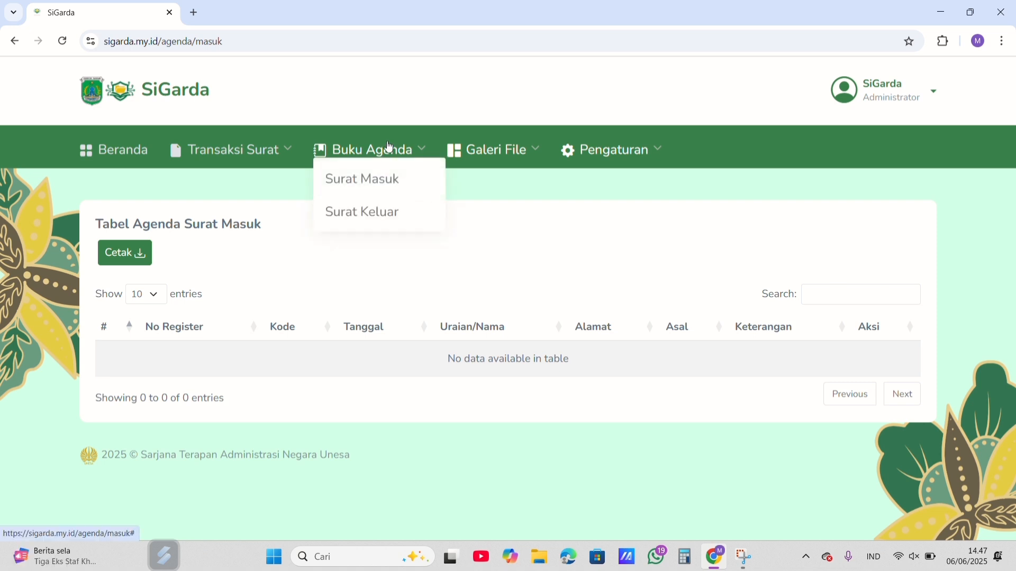
{"action": "left_click", "coordinate": [376, 214]}
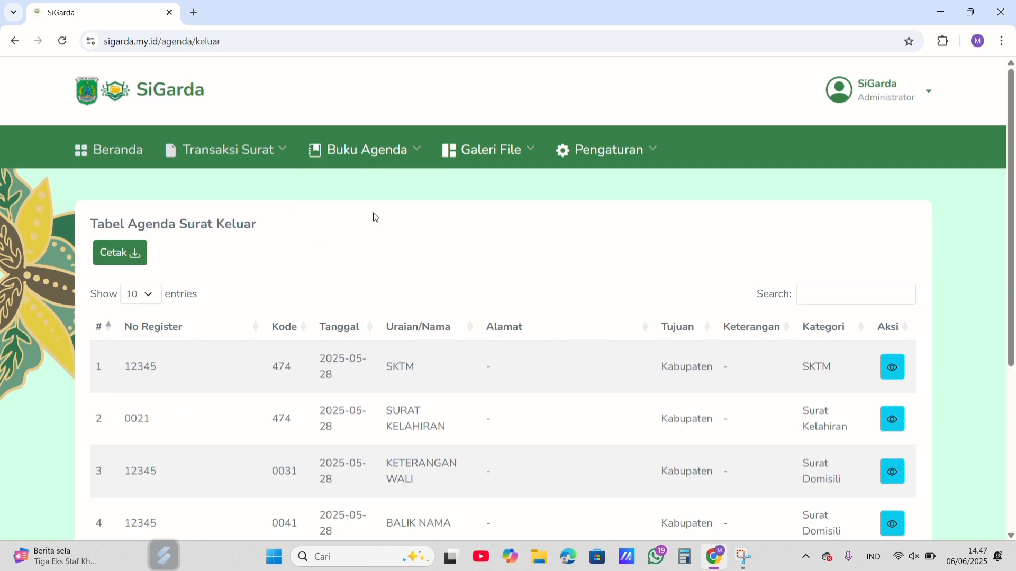
{"action": "scroll", "coordinate": [376, 217], "scroll_direction": "down", "scroll_amount": 1}
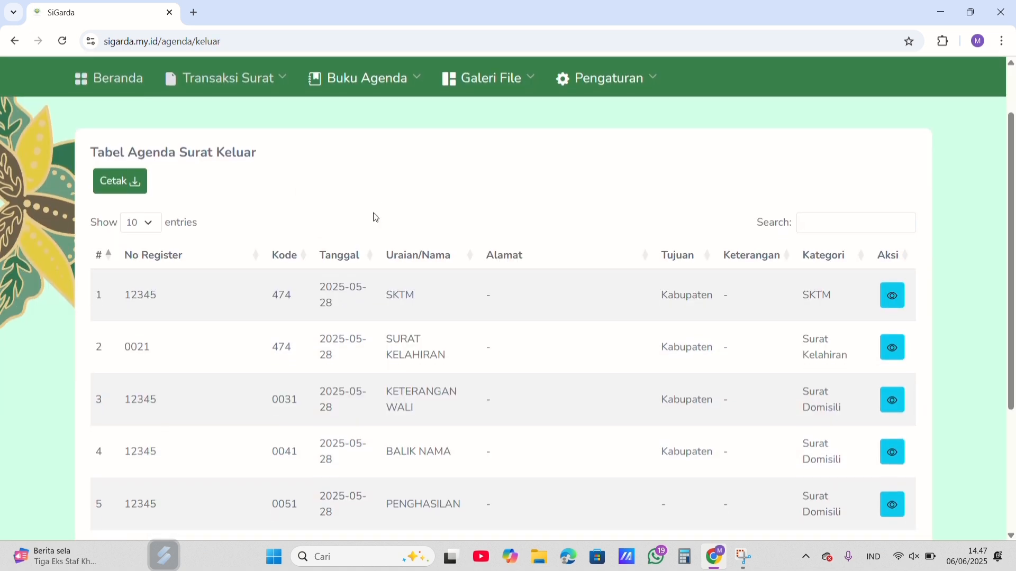
{"action": "scroll", "coordinate": [453, 189], "scroll_direction": "down", "scroll_amount": 1}
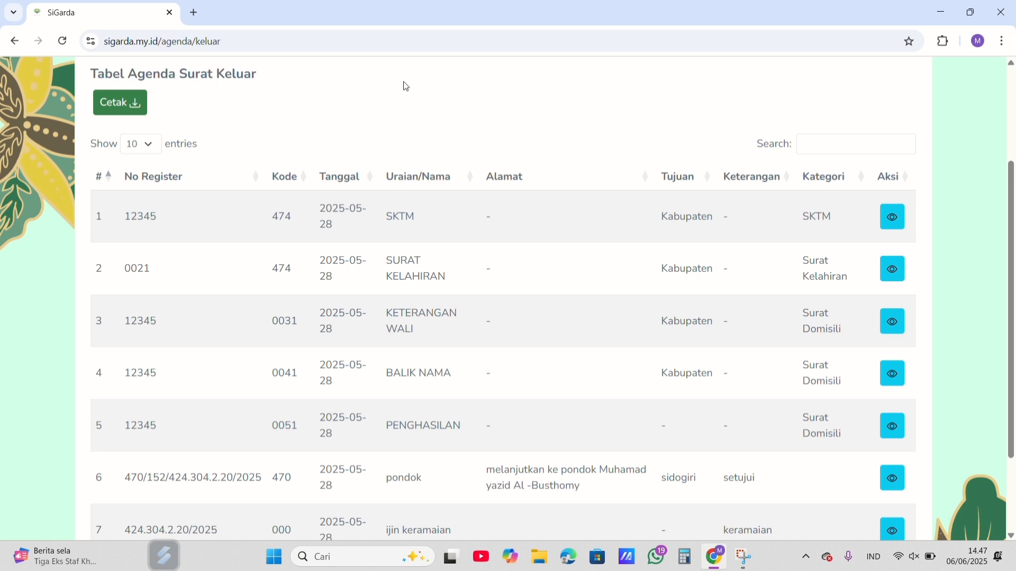
Step: Preview the printout of the Surat Keluar agenda table and cancel without saving it
{"action": "left_click", "coordinate": [130, 114]}
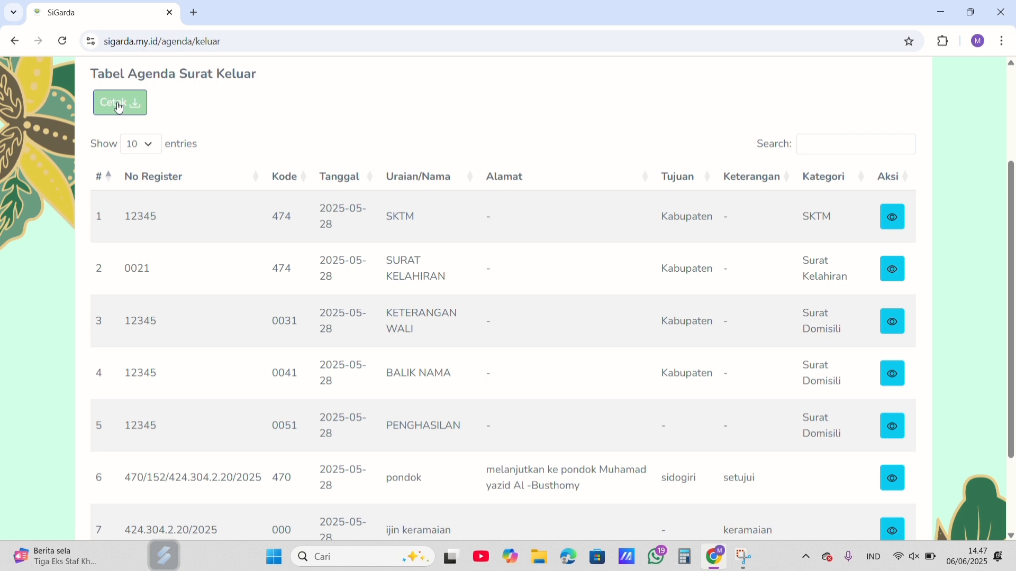
{"action": "left_click", "coordinate": [119, 107]}
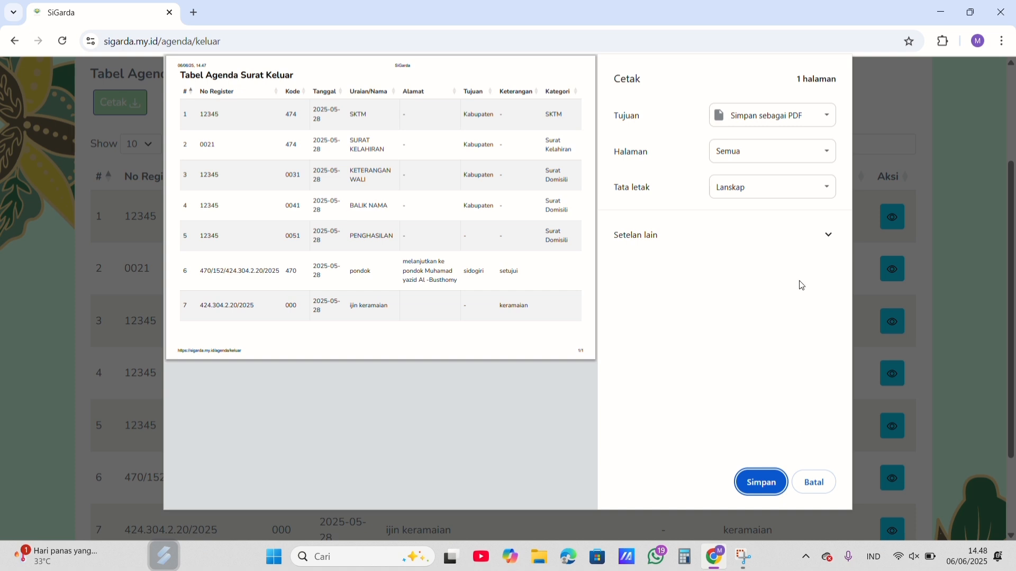
{"action": "left_click", "coordinate": [819, 483]}
Step: Examine all rows and the Aksi column of the Surat Keluar agenda table, and return to its beginning
{"action": "scroll", "coordinate": [472, 297], "scroll_direction": "down", "scroll_amount": 2}
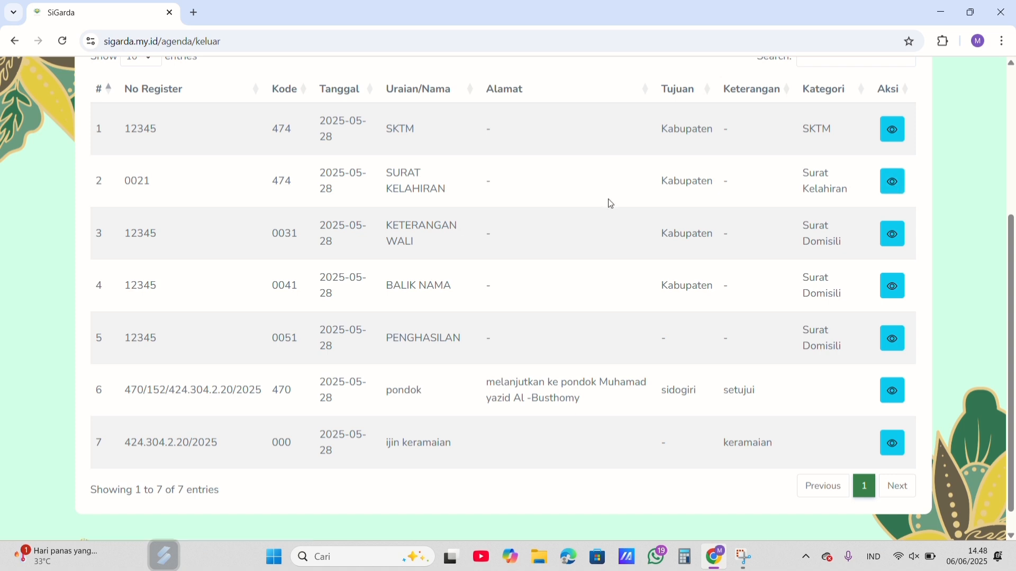
{"action": "scroll", "coordinate": [572, 197], "scroll_direction": "up", "scroll_amount": 1}
{"action": "scroll", "coordinate": [575, 202], "scroll_direction": "up", "scroll_amount": 2}
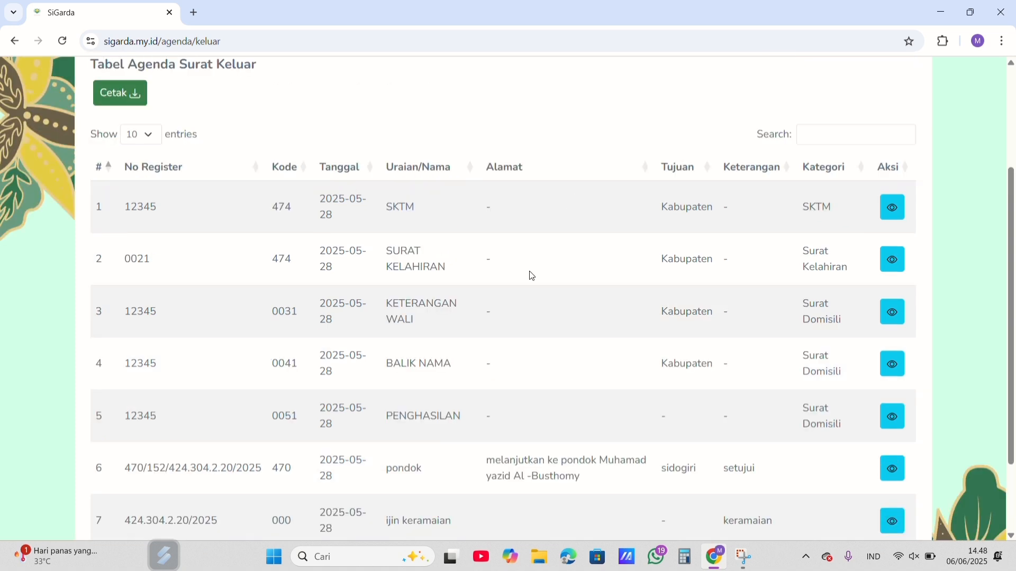
{"action": "scroll", "coordinate": [532, 275], "scroll_direction": "up", "scroll_amount": 2}
{"action": "mouse_move", "coordinate": [227, 97]}
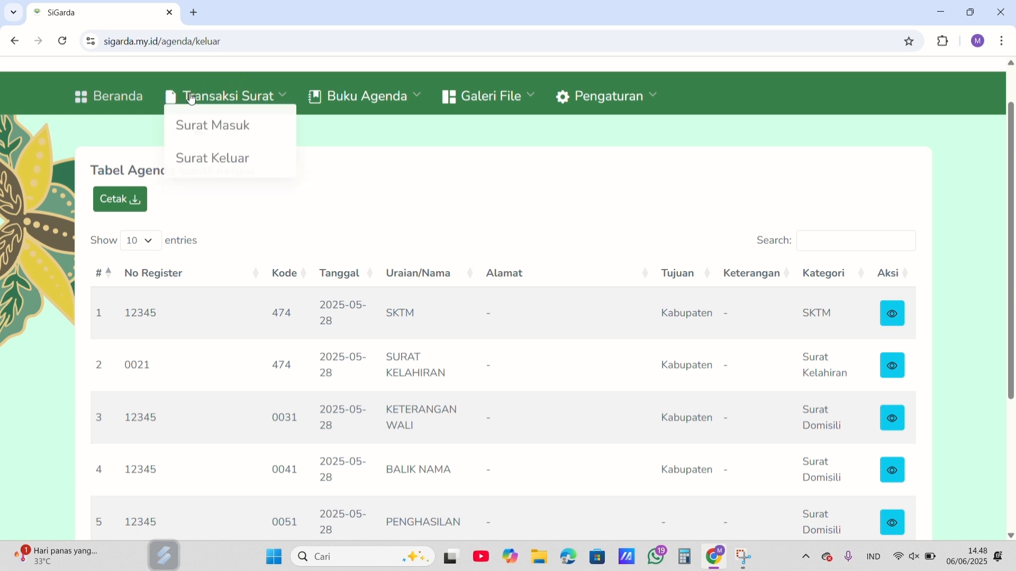
{"action": "mouse_move", "coordinate": [404, 100]}
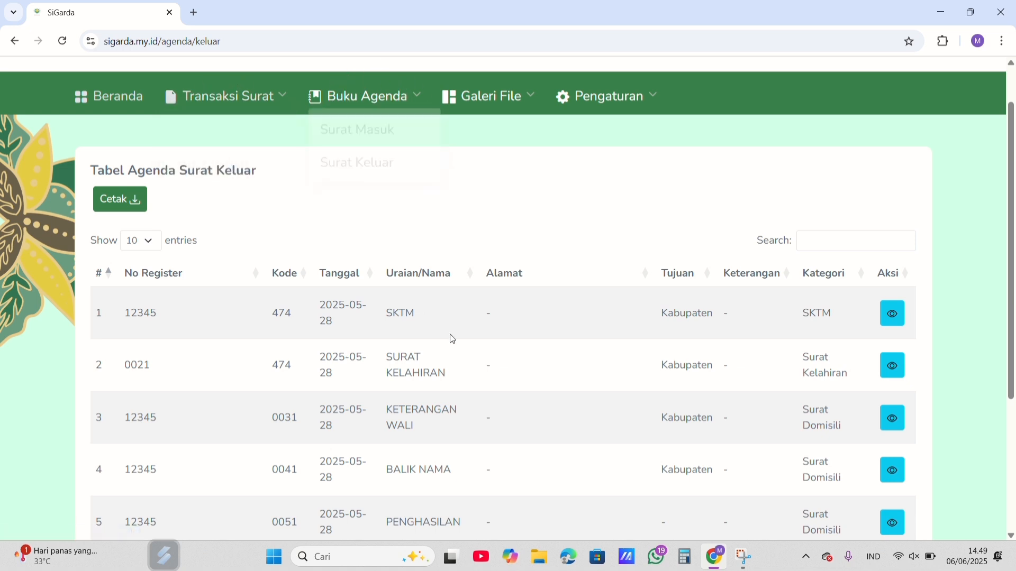
{"action": "scroll", "coordinate": [473, 347], "scroll_direction": "down", "scroll_amount": 2}
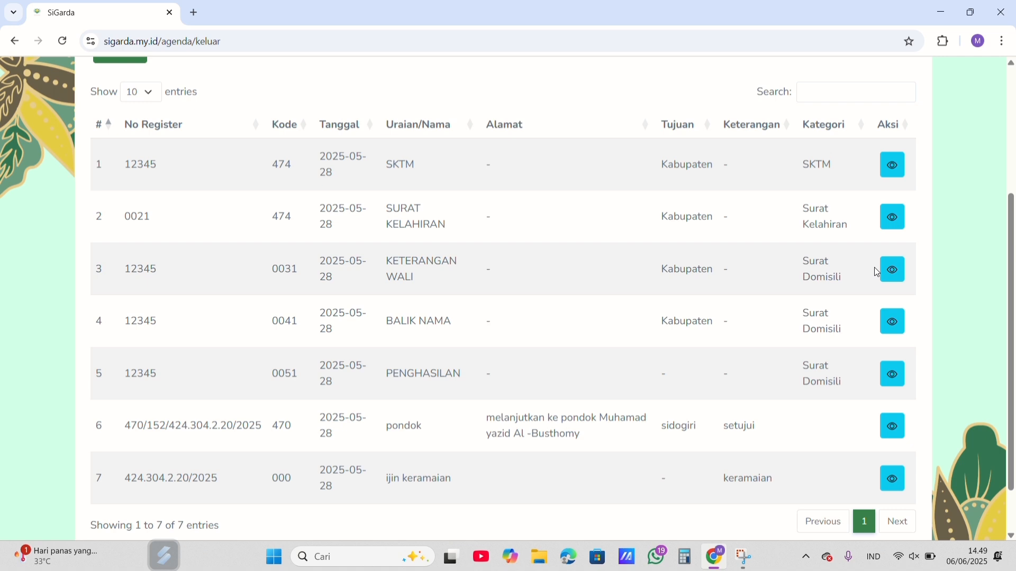
{"action": "scroll", "coordinate": [872, 268], "scroll_direction": "down", "scroll_amount": 1}
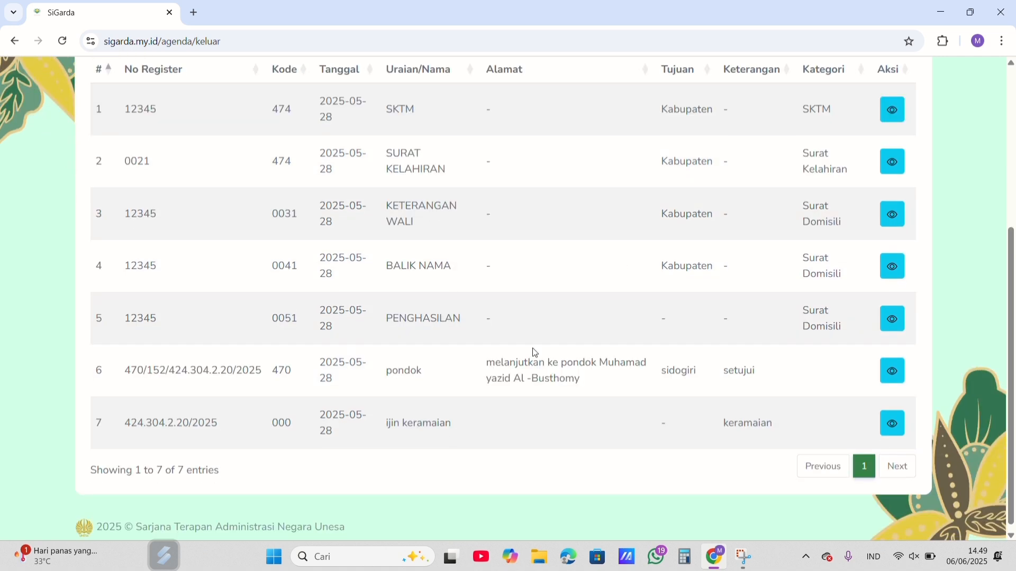
{"action": "scroll", "coordinate": [535, 353], "scroll_direction": "up", "scroll_amount": 5}
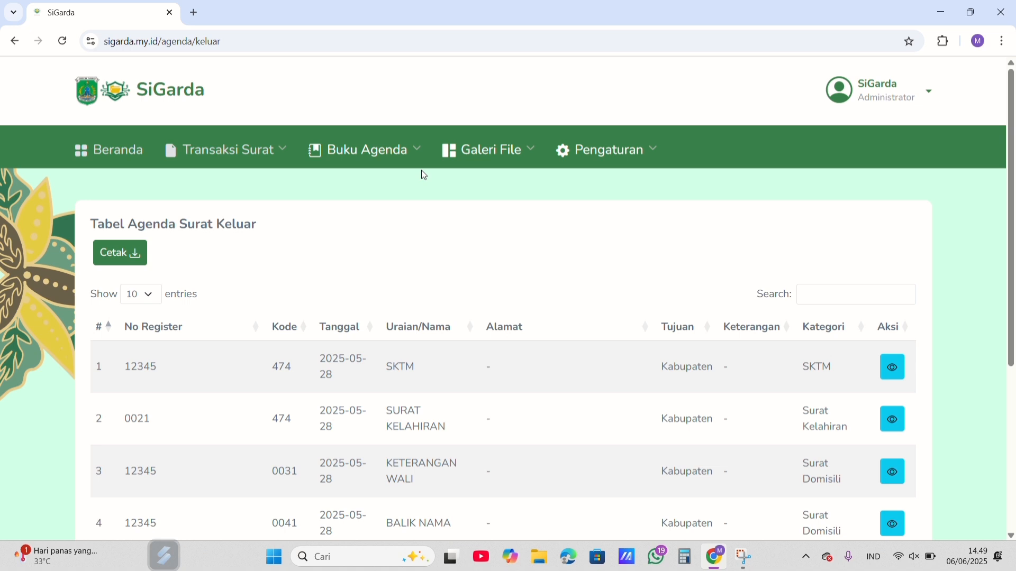
Step: View the Surat Masuk file gallery in Galeri File, followed by the Surat Keluar file gallery
{"action": "mouse_move", "coordinate": [504, 158]}
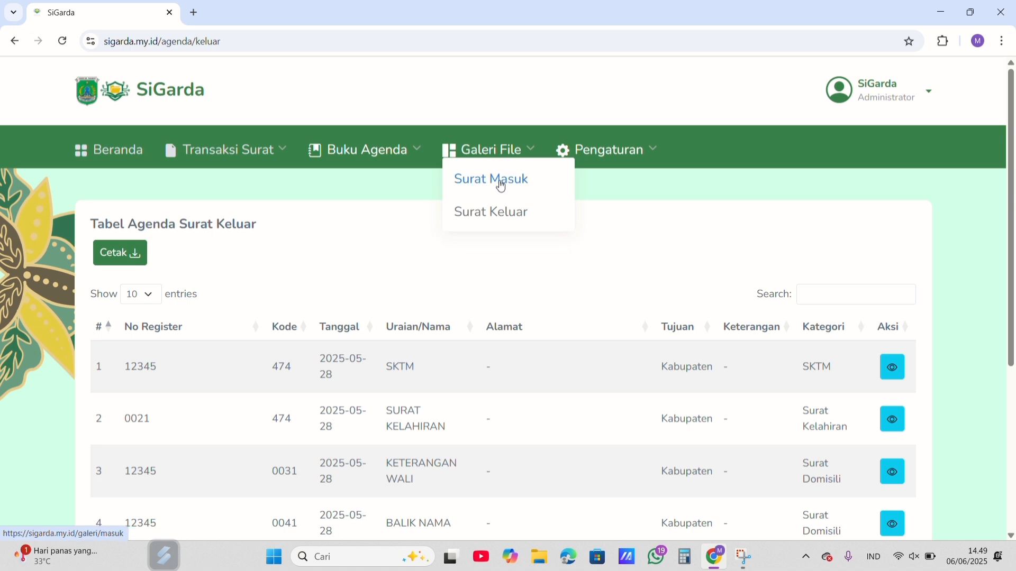
{"action": "left_click", "coordinate": [501, 185]}
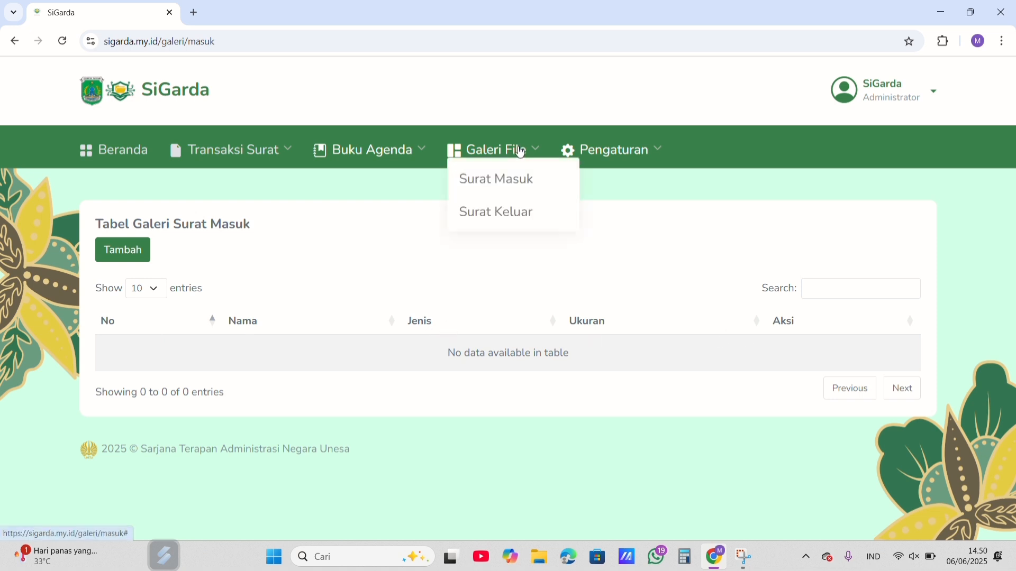
{"action": "left_click", "coordinate": [521, 215]}
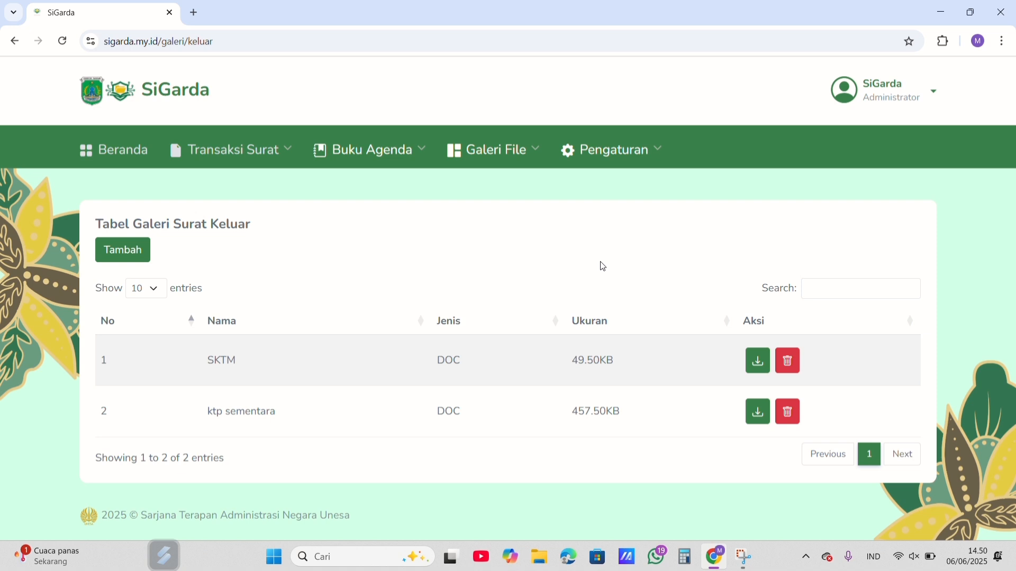
Step: Inspect the form for adding a file to the Surat Keluar gallery and return to the gallery table
{"action": "left_click", "coordinate": [495, 150]}
{"action": "left_click", "coordinate": [126, 259]}
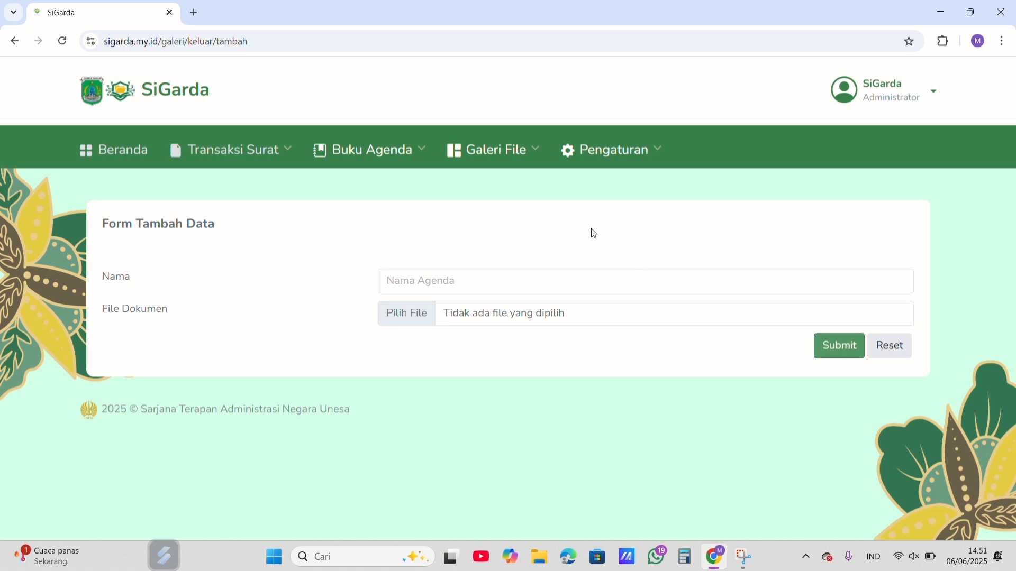
{"action": "mouse_move", "coordinate": [511, 155]}
{"action": "left_click", "coordinate": [507, 220]}
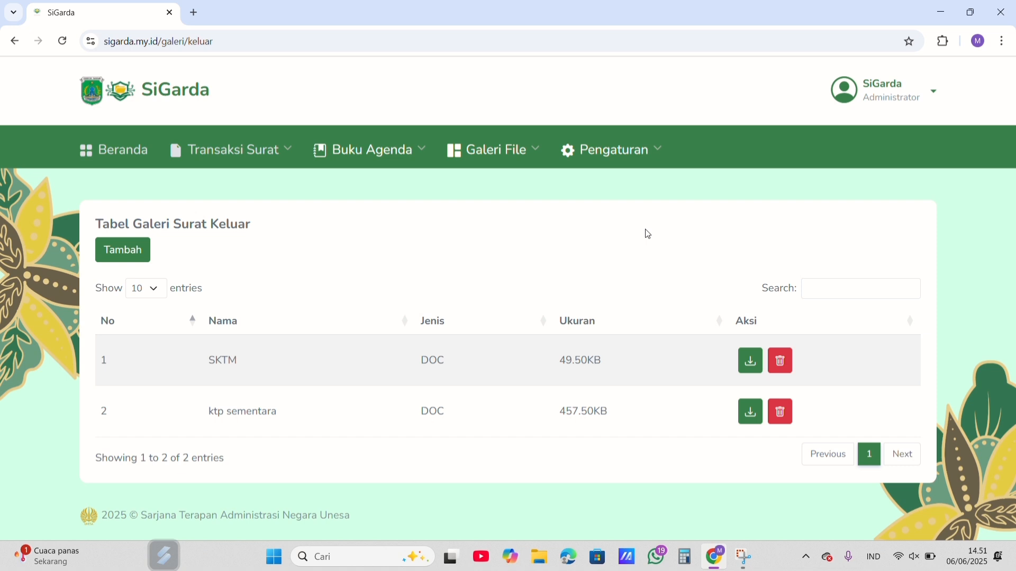
Step: Review the accounts listed in Manajemen User and open the form for adding a user
{"action": "mouse_move", "coordinate": [633, 146]}
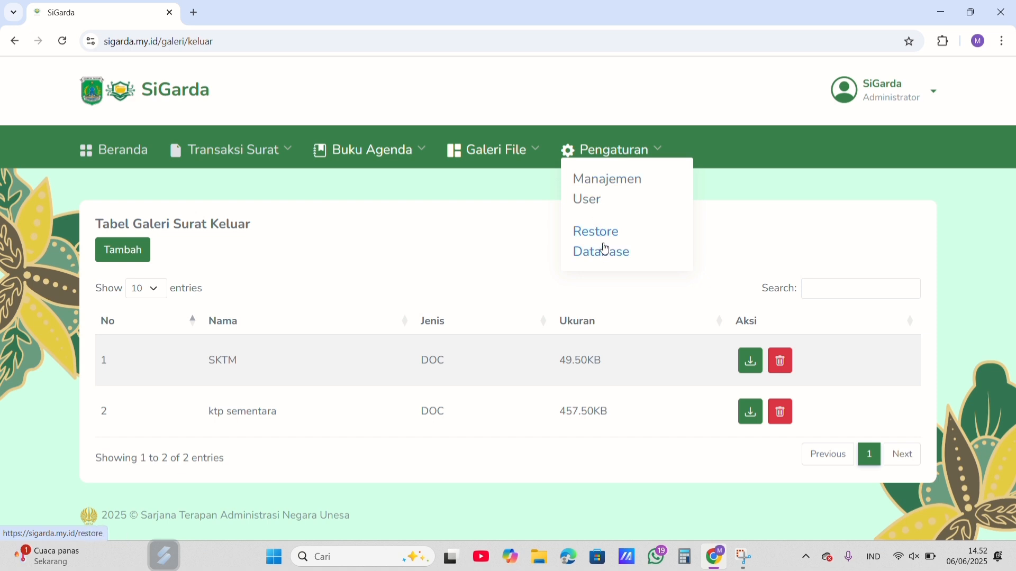
{"action": "left_click", "coordinate": [596, 204]}
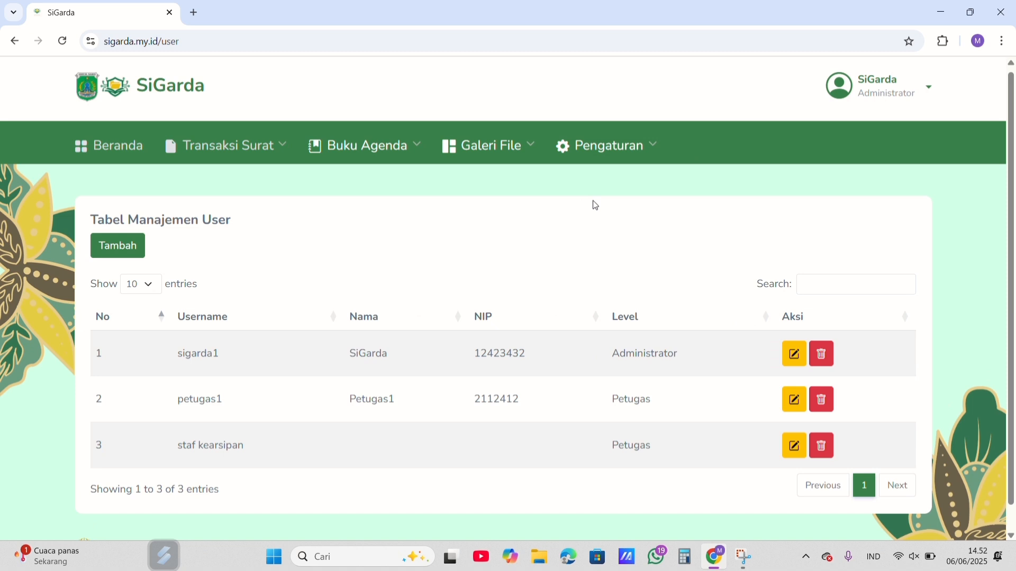
{"action": "scroll", "coordinate": [595, 206], "scroll_direction": "down", "scroll_amount": 1}
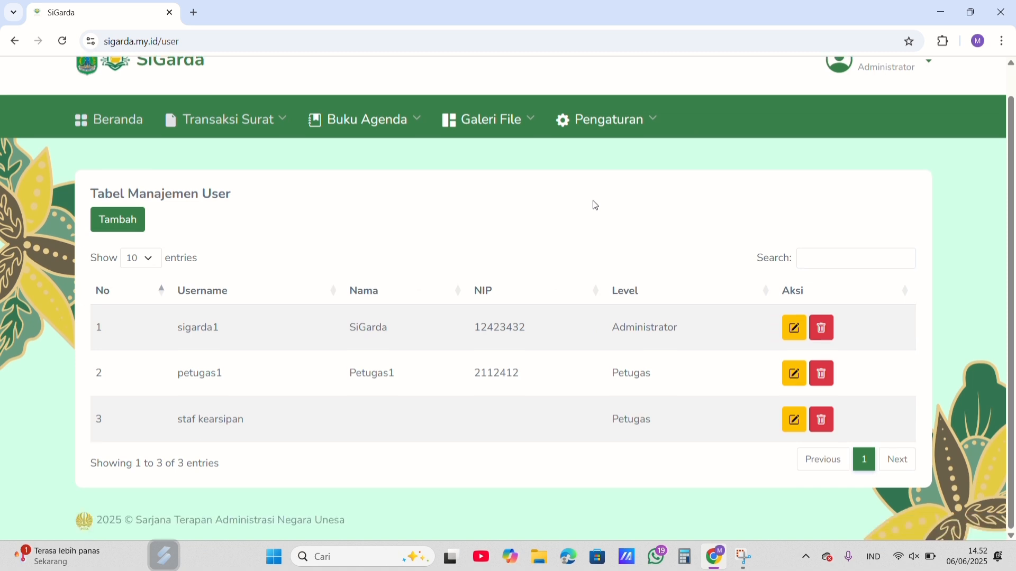
{"action": "scroll", "coordinate": [595, 206], "scroll_direction": "up", "scroll_amount": 1}
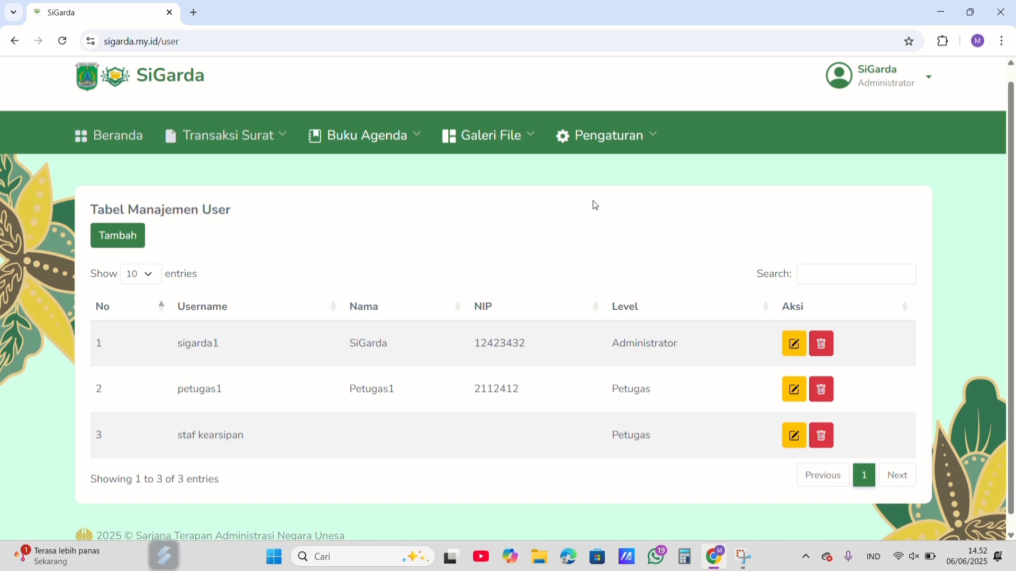
{"action": "left_click", "coordinate": [629, 136]}
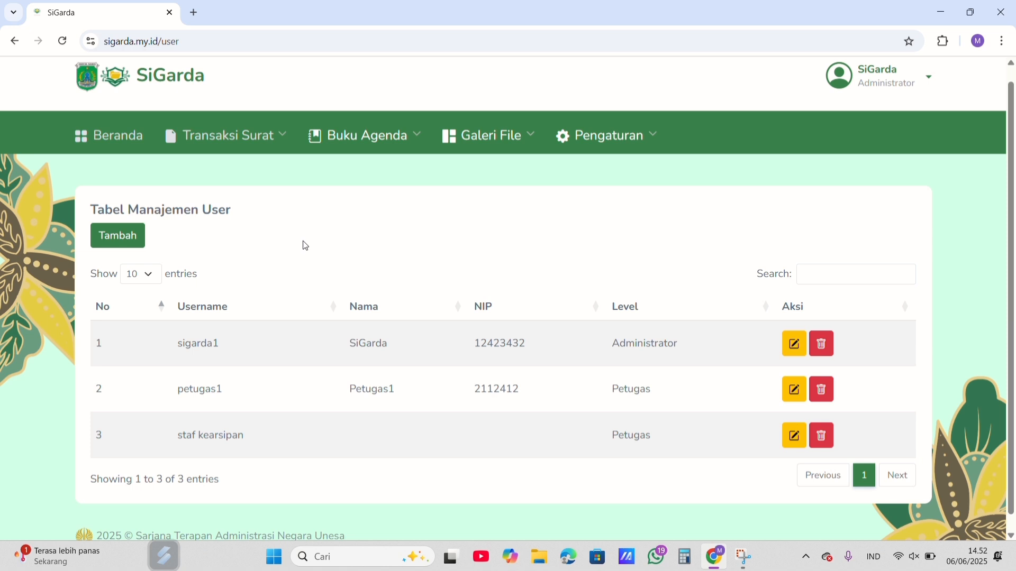
{"action": "left_click", "coordinate": [117, 242]}
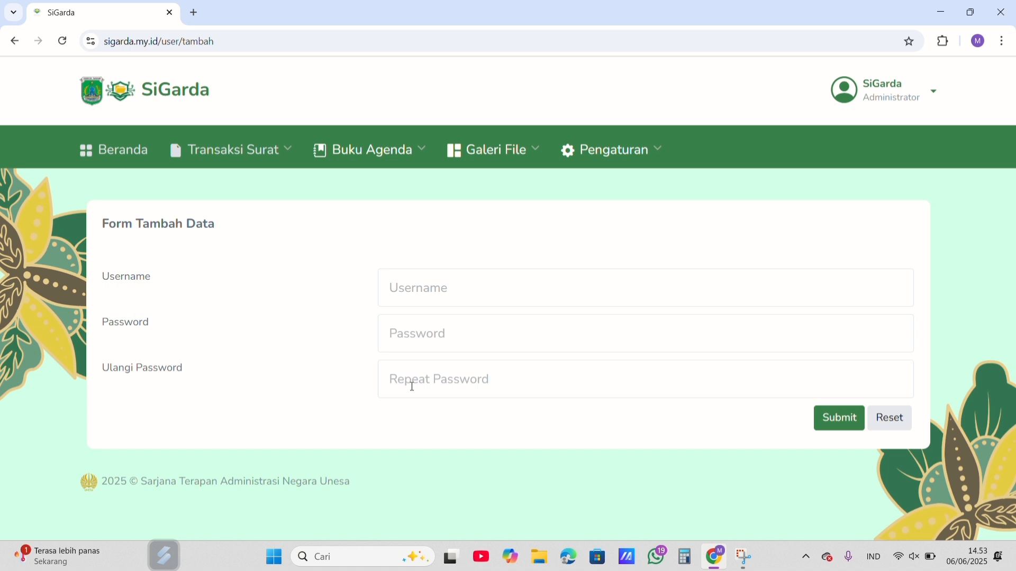
Step: Inspect the edit form and Tipe Akses options for the sigarda1 account, and return to the Manajemen User table
{"action": "left_click", "coordinate": [612, 158]}
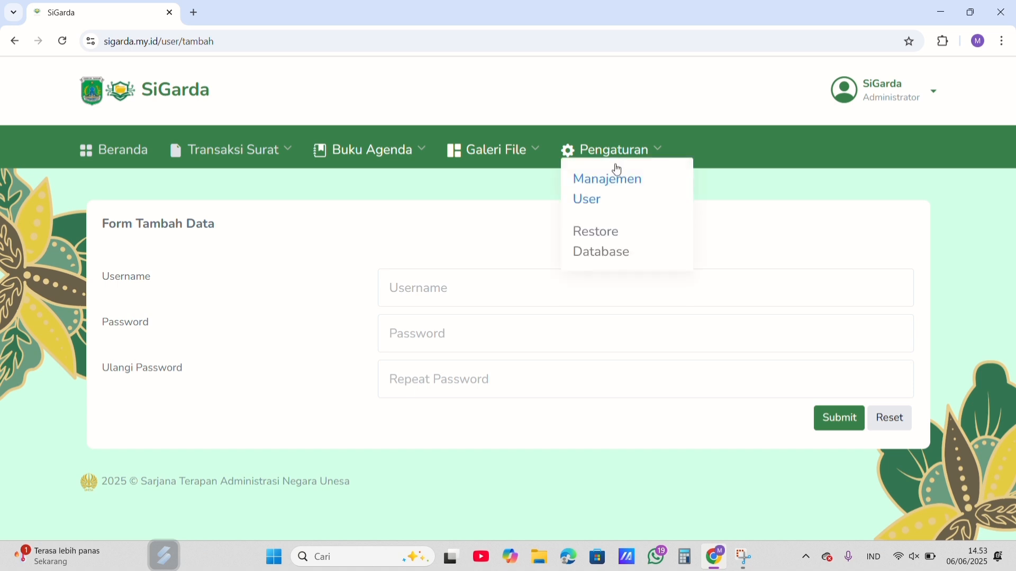
{"action": "left_click", "coordinate": [604, 199]}
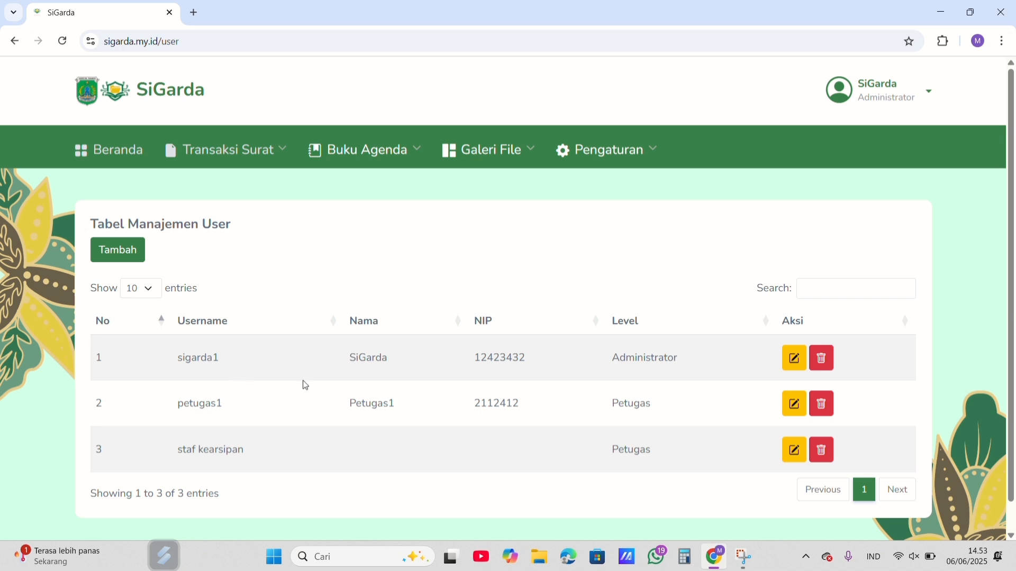
{"action": "left_click", "coordinate": [793, 360]}
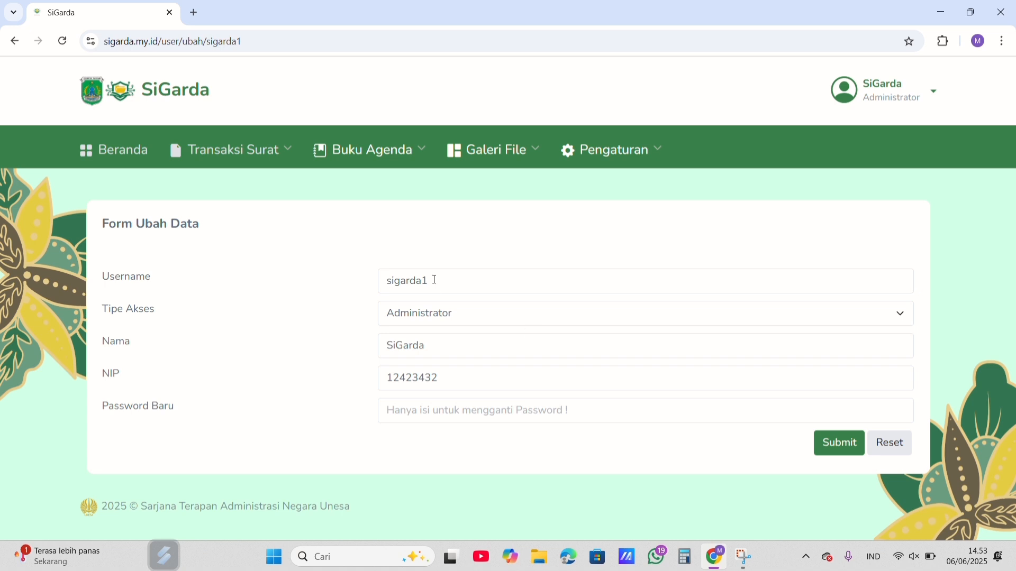
{"action": "left_click", "coordinate": [850, 315]}
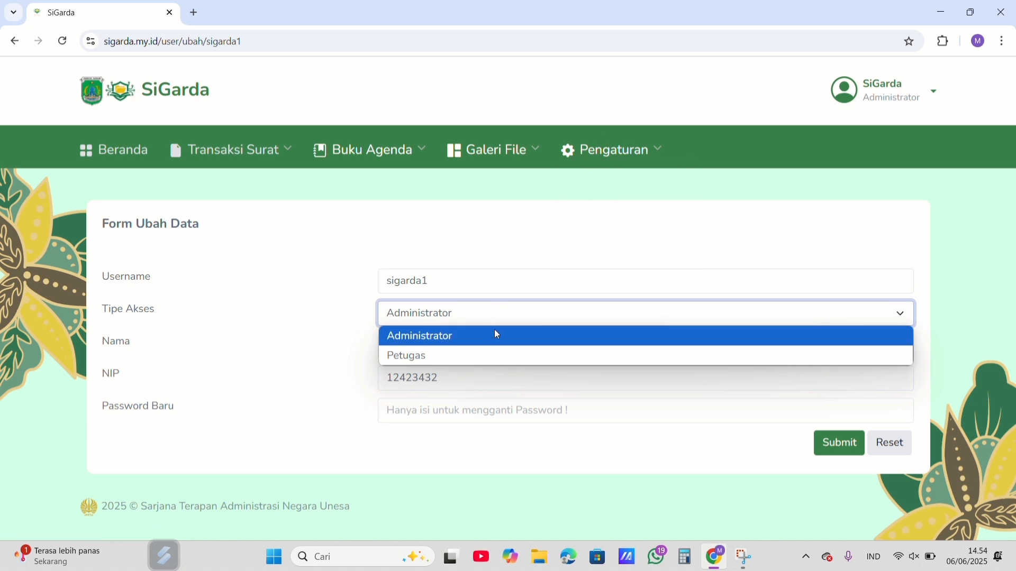
{"action": "mouse_move", "coordinate": [614, 150]}
{"action": "left_click", "coordinate": [926, 313]}
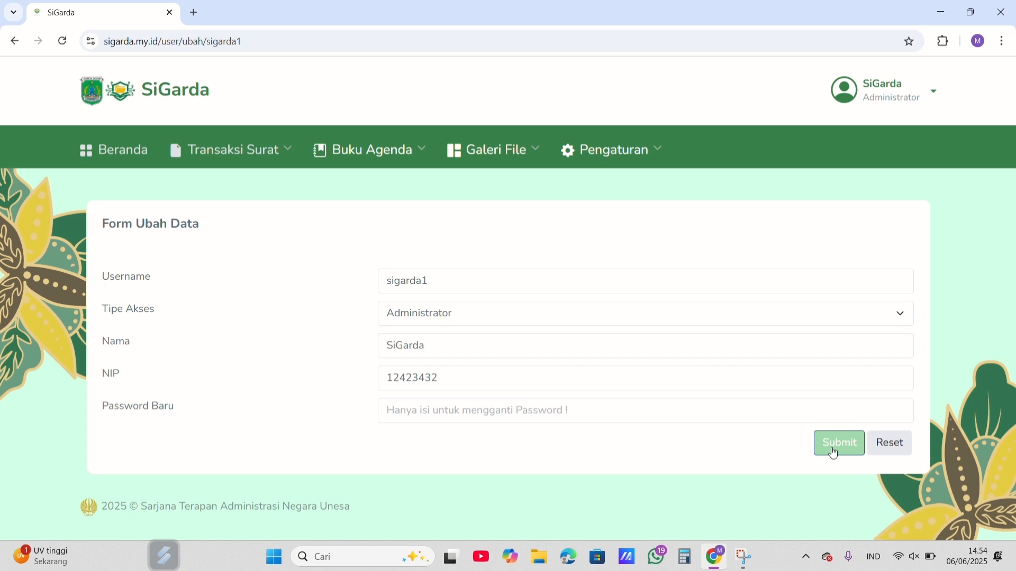
{"action": "left_click", "coordinate": [612, 191]}
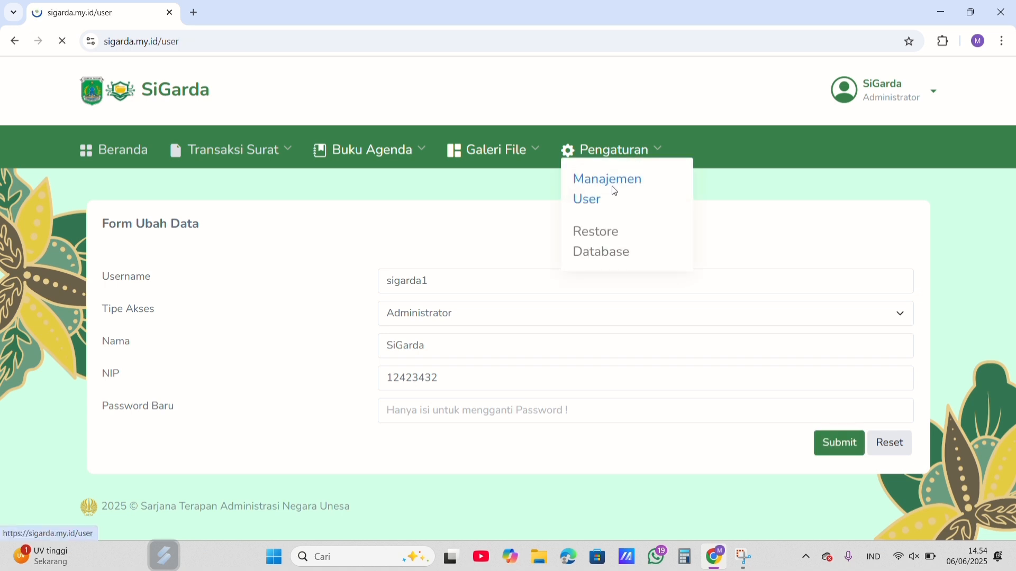
{"action": "scroll", "coordinate": [506, 390], "scroll_direction": "down", "scroll_amount": 1}
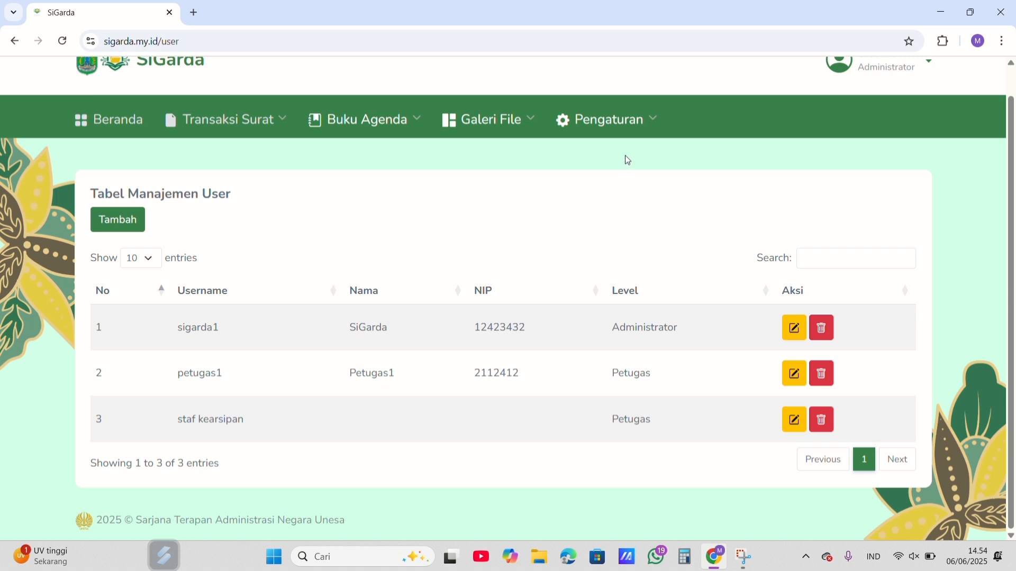
Step: Open Restore Database and examine its restore tables for incoming and outgoing transactions and for both file galleries
{"action": "left_click", "coordinate": [618, 128]}
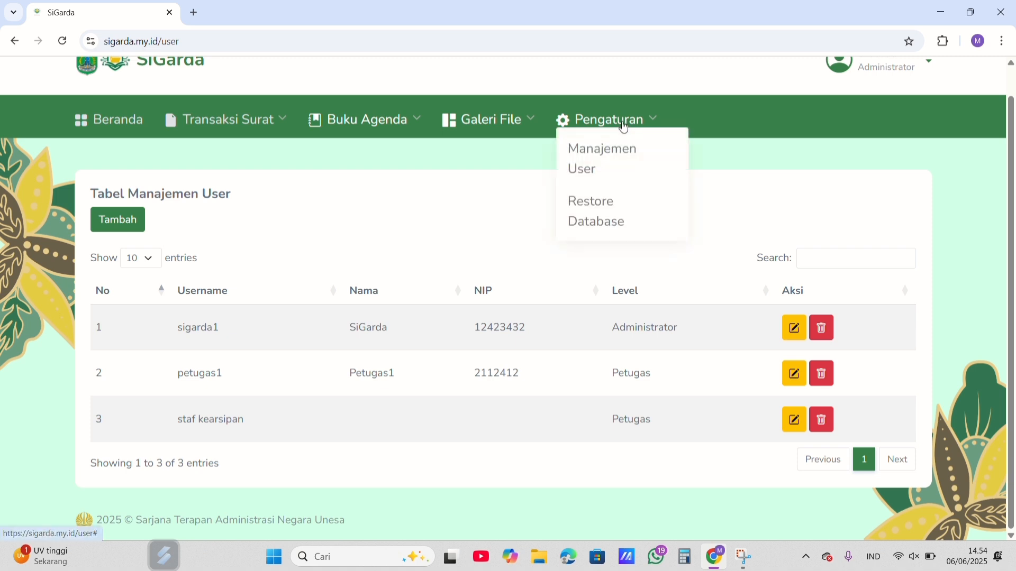
{"action": "left_click", "coordinate": [592, 210]}
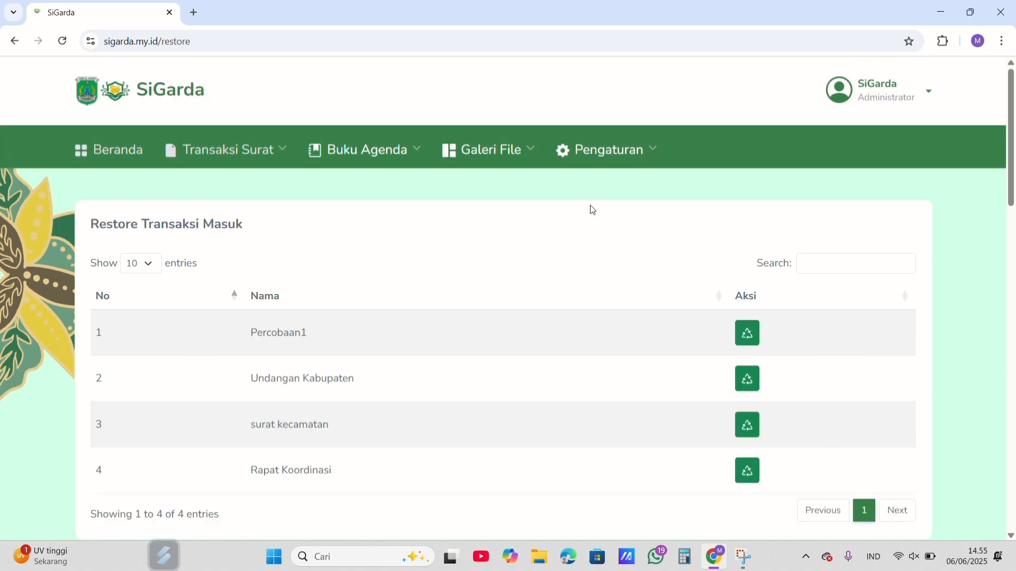
{"action": "scroll", "coordinate": [593, 211], "scroll_direction": "down", "scroll_amount": 1}
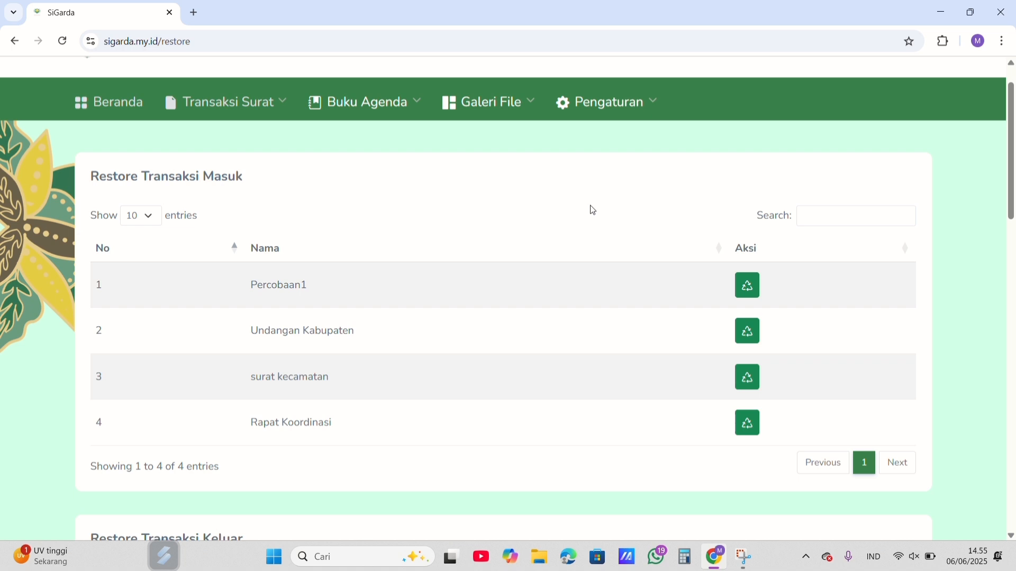
{"action": "scroll", "coordinate": [246, 183], "scroll_direction": "down", "scroll_amount": 5}
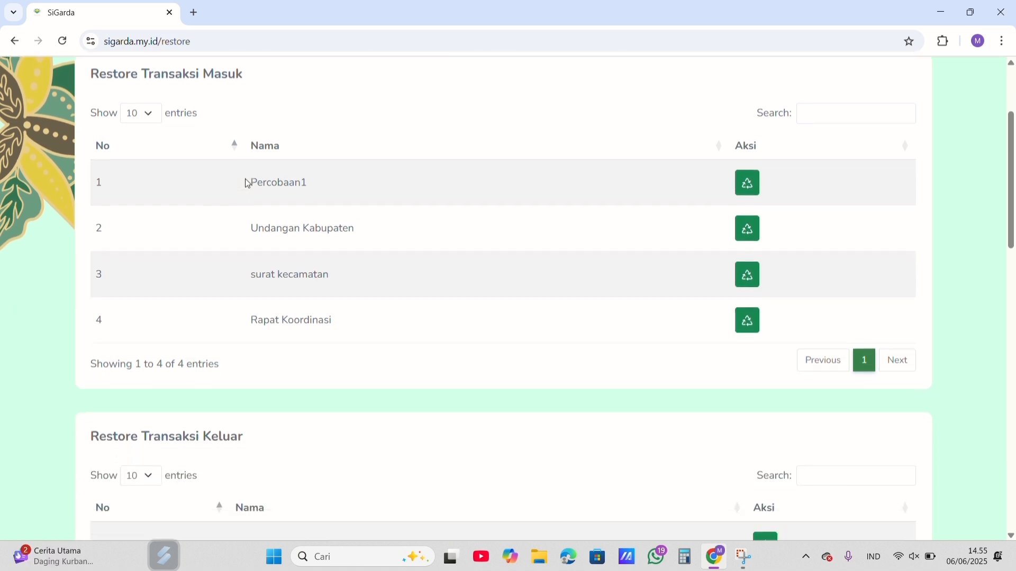
{"action": "scroll", "coordinate": [247, 184], "scroll_direction": "down", "scroll_amount": 10}
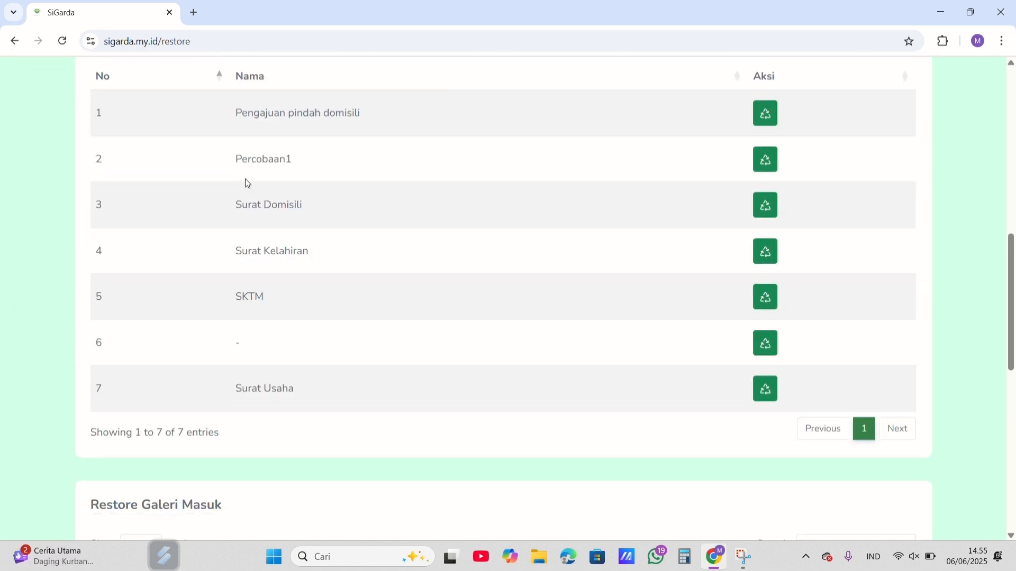
{"action": "scroll", "coordinate": [247, 183], "scroll_direction": "down", "scroll_amount": 4}
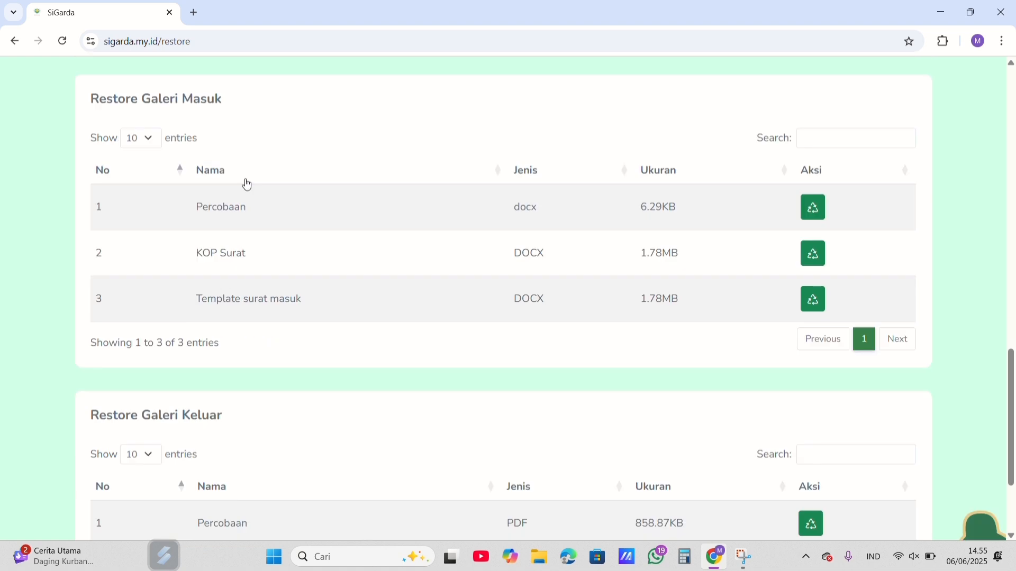
{"action": "scroll", "coordinate": [246, 179], "scroll_direction": "down", "scroll_amount": 1}
{"action": "scroll", "coordinate": [247, 180], "scroll_direction": "up", "scroll_amount": 10}
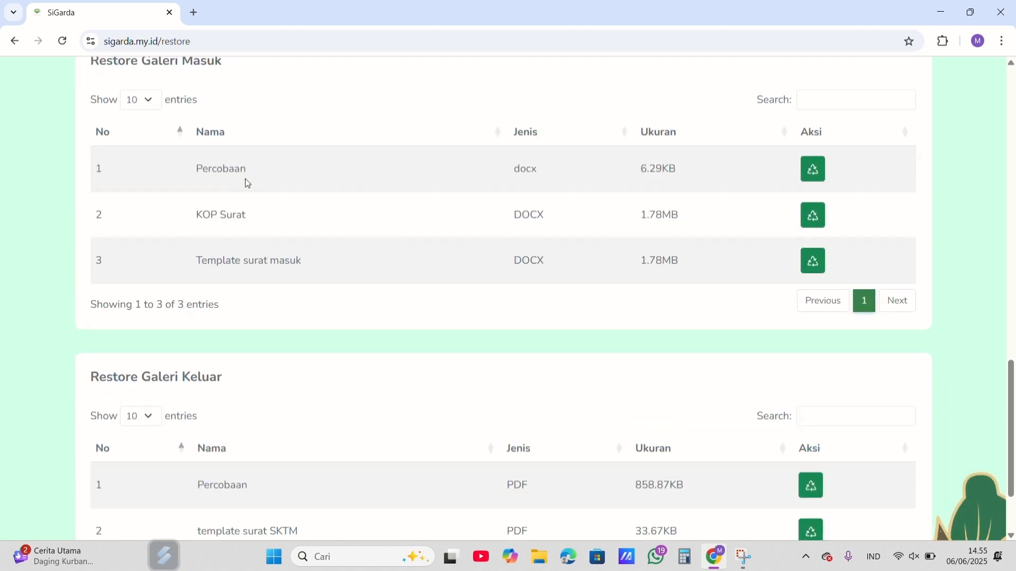
{"action": "scroll", "coordinate": [247, 183], "scroll_direction": "up", "scroll_amount": 12}
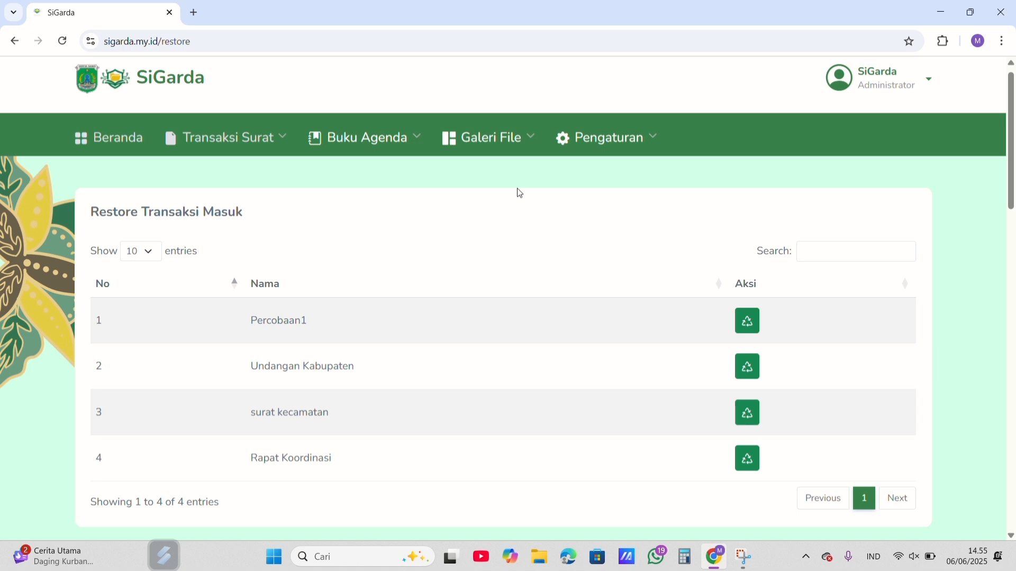
Step: Review the deleted incoming letters listed under Restore Transaksi Masuk
{"action": "mouse_move", "coordinate": [261, 141]}
{"action": "mouse_move", "coordinate": [503, 144]}
{"action": "scroll", "coordinate": [416, 177], "scroll_direction": "down", "scroll_amount": 1}
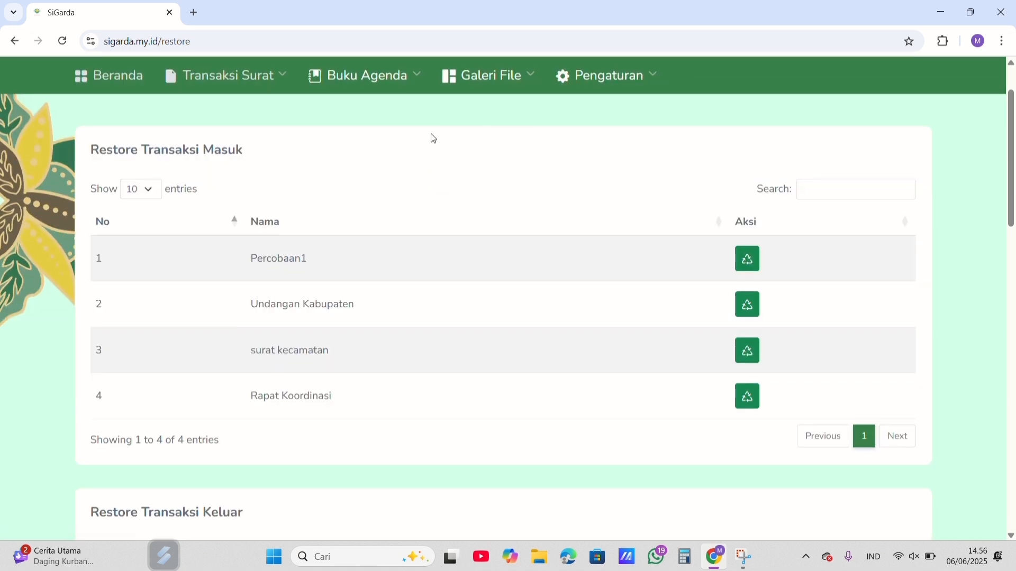
{"action": "scroll", "coordinate": [431, 134], "scroll_direction": "down", "scroll_amount": 1}
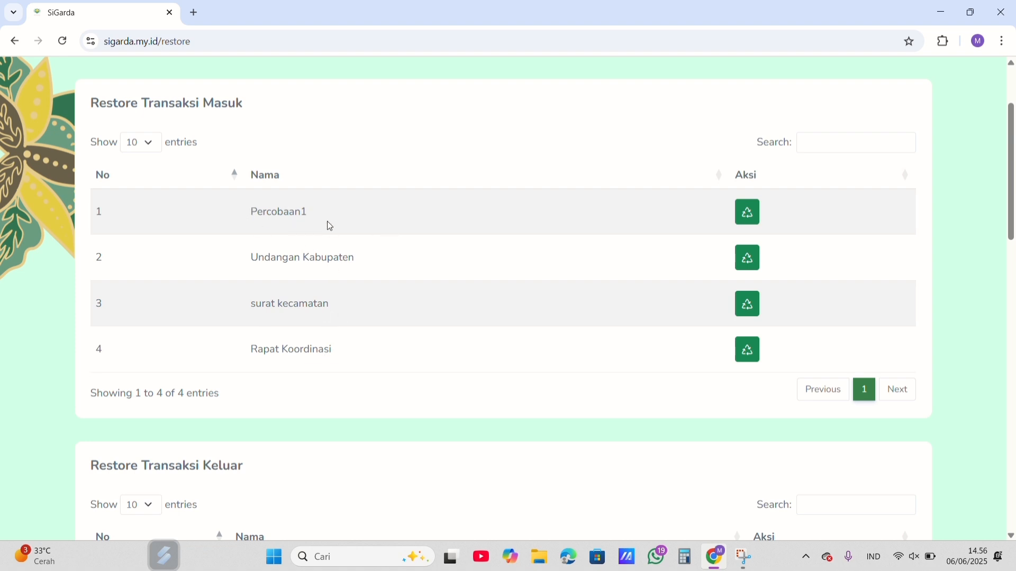
{"action": "scroll", "coordinate": [332, 211], "scroll_direction": "up", "scroll_amount": 3}
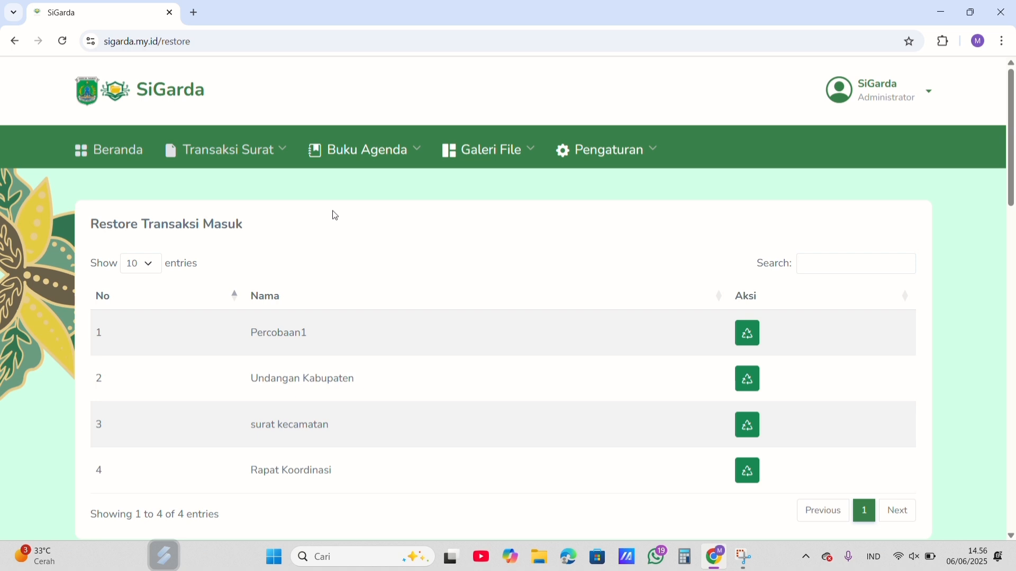
Step: Check the Surat Masuk agenda table in Buku Agenda and return to Restore Database
{"action": "mouse_move", "coordinate": [403, 153]}
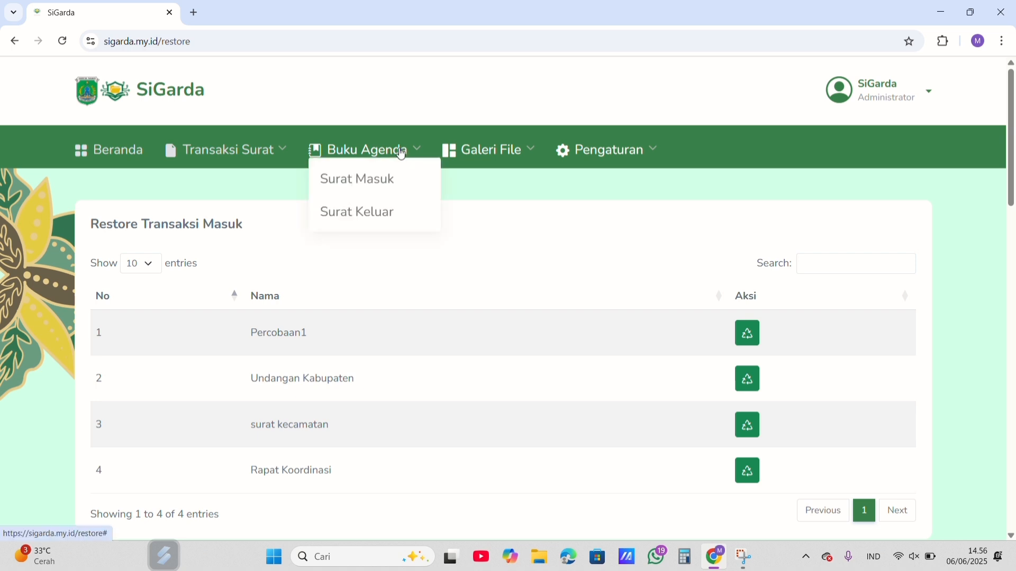
{"action": "left_click", "coordinate": [381, 184]}
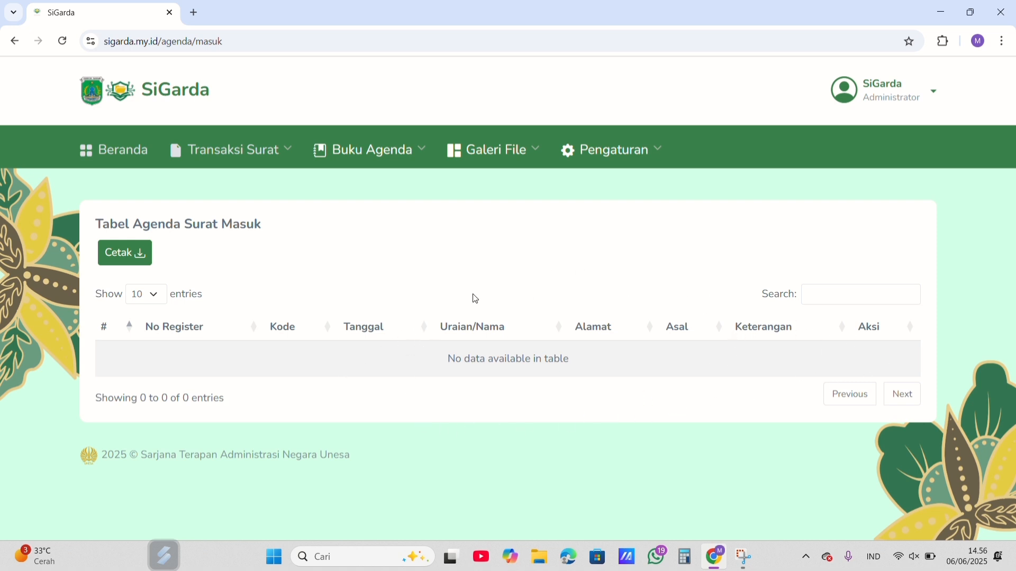
{"action": "left_click", "coordinate": [612, 153]}
{"action": "left_click", "coordinate": [602, 244]}
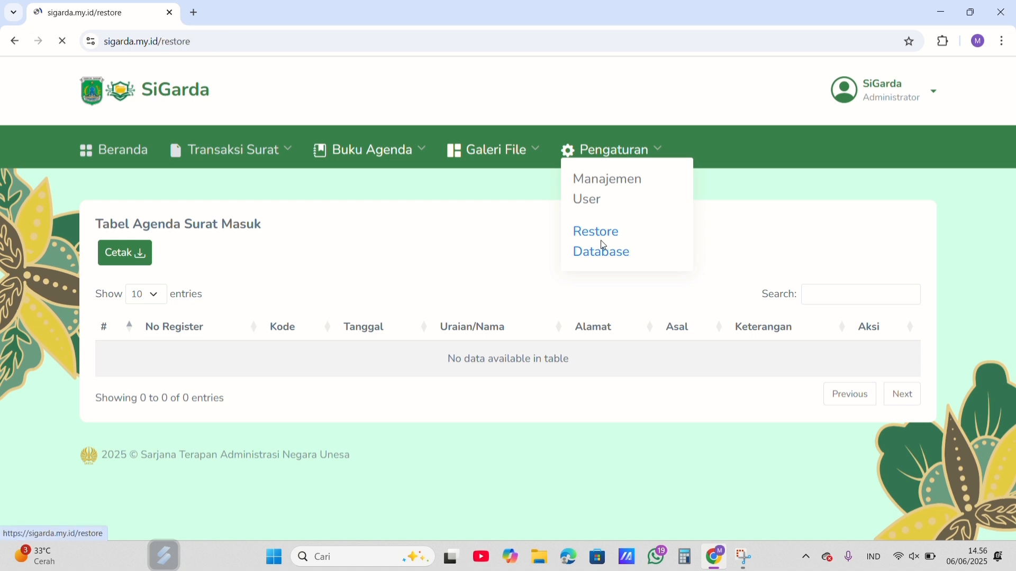
Step: Restore the Undangan Kabupaten letter from Restore Transaksi Masuk and confirm the recovery
{"action": "scroll", "coordinate": [552, 209], "scroll_direction": "down", "scroll_amount": 1}
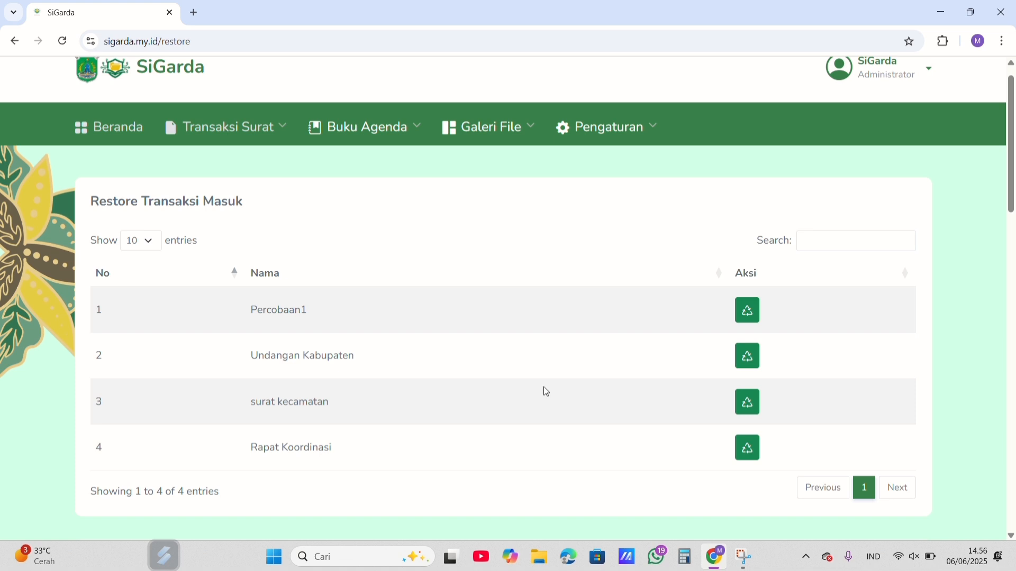
{"action": "left_click", "coordinate": [750, 362]}
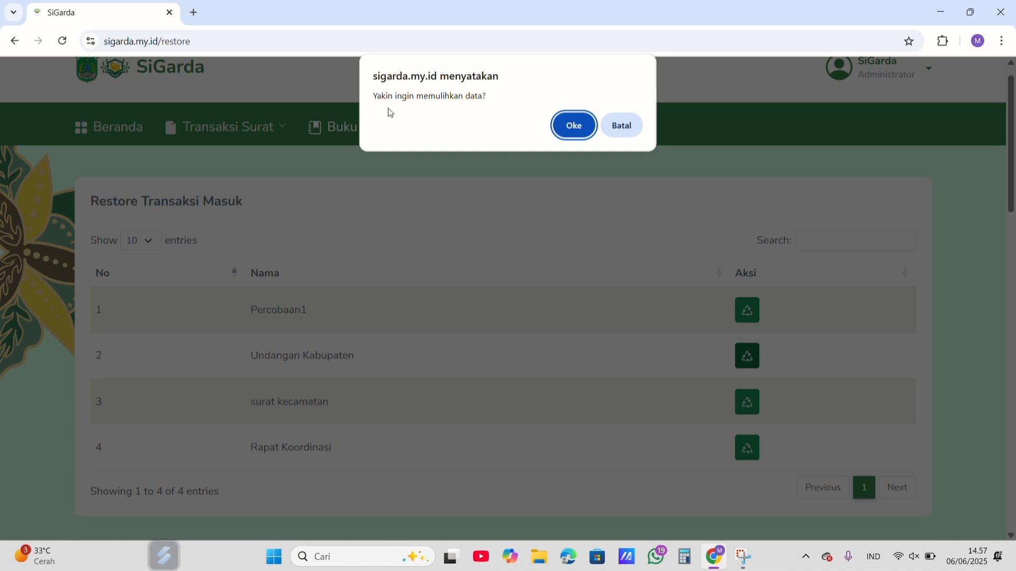
{"action": "left_click", "coordinate": [575, 130]}
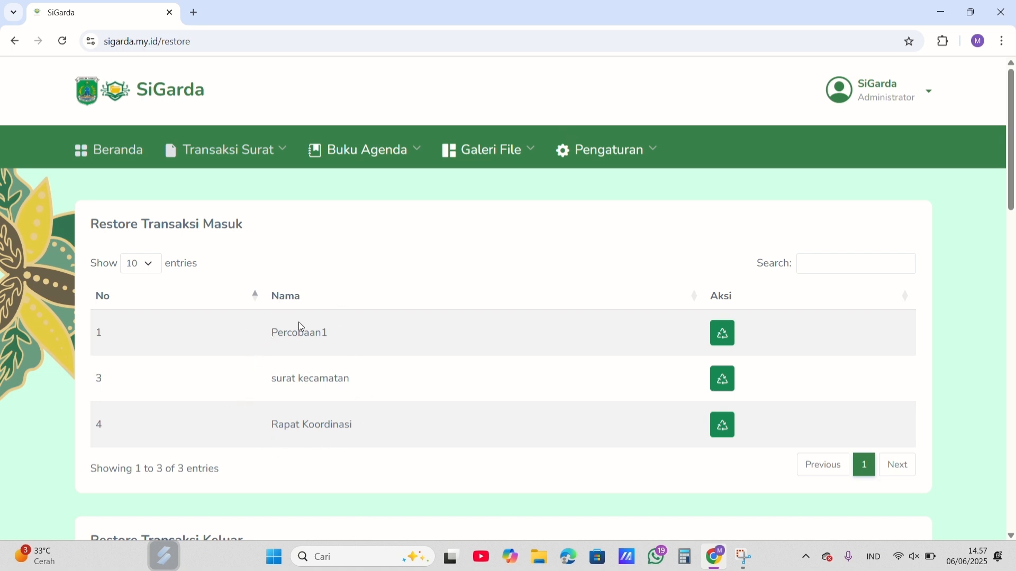
Step: Check the restored letter in the Surat Masuk agenda and transaction tables, and view the letter totals on Beranda
{"action": "left_click", "coordinate": [374, 150]}
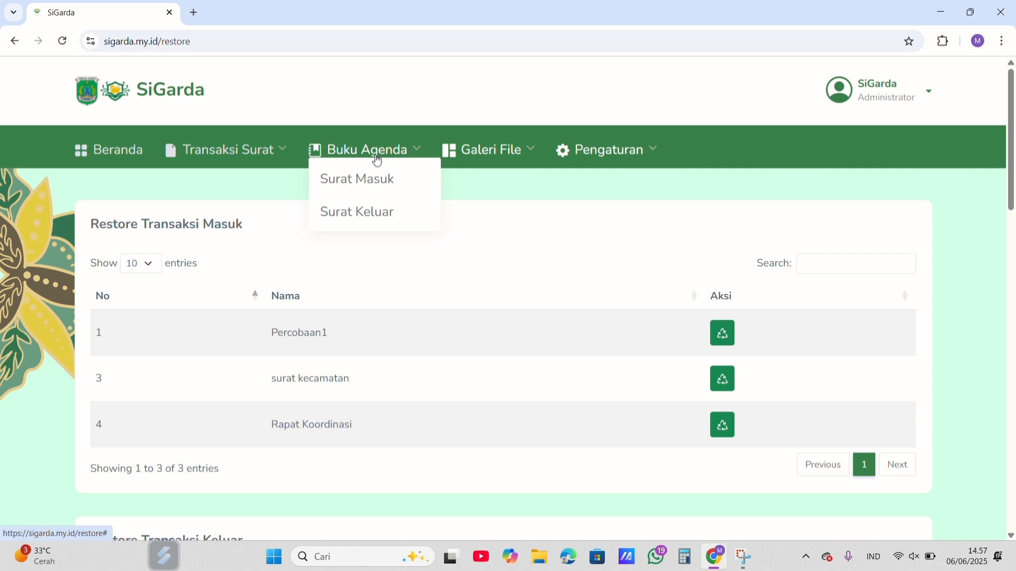
{"action": "left_click", "coordinate": [376, 180]}
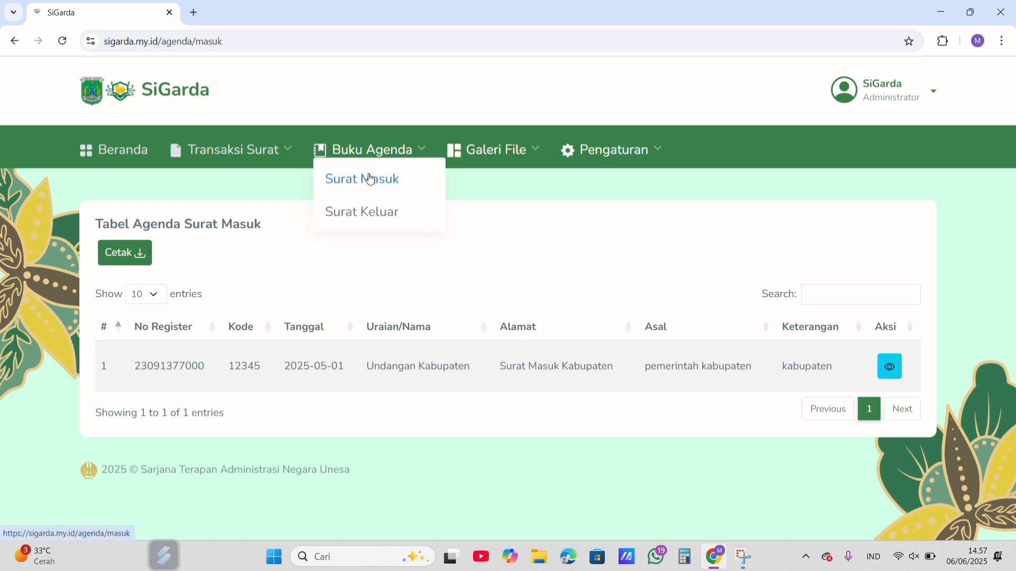
{"action": "mouse_move", "coordinate": [281, 161]}
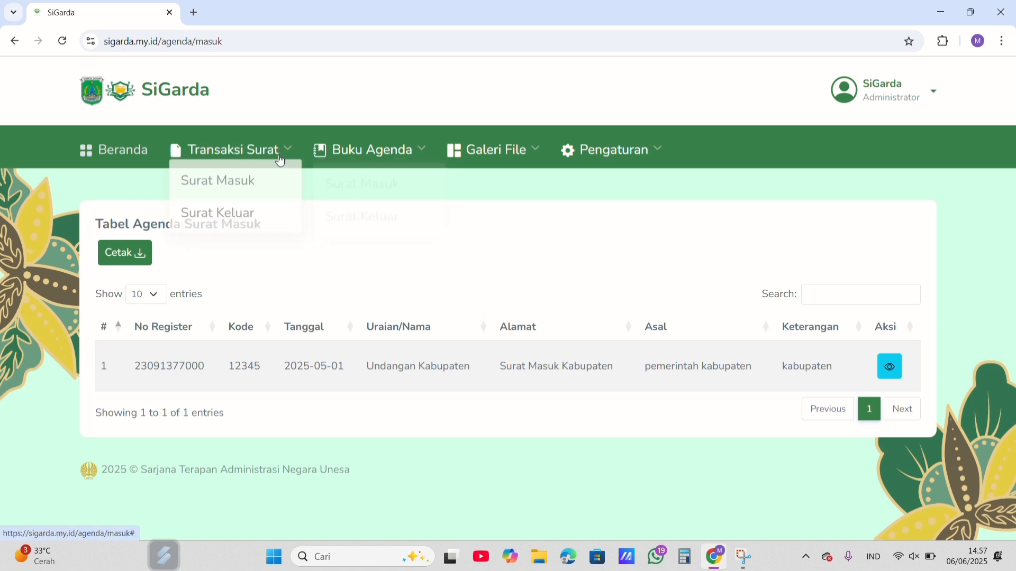
{"action": "left_click", "coordinate": [232, 181]}
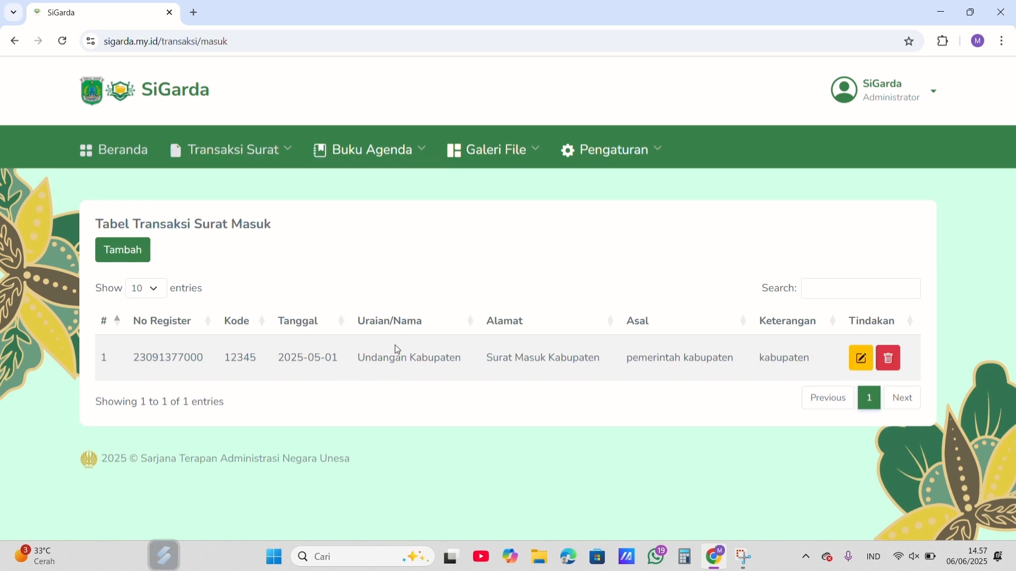
{"action": "left_click", "coordinate": [109, 151]}
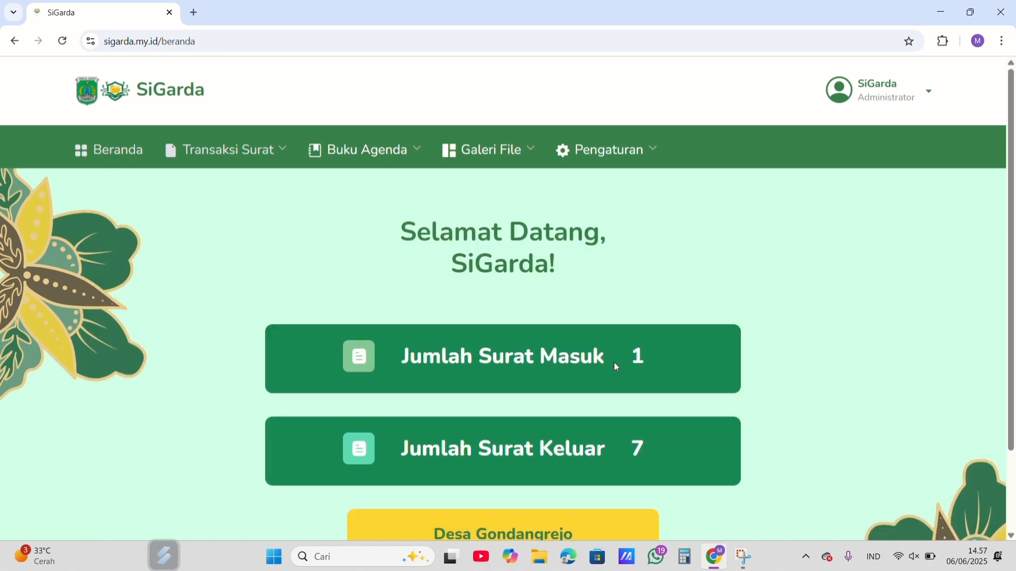
Step: Reopen Restore Database and review the entries remaining under Restore Transaksi Masuk
{"action": "mouse_move", "coordinate": [598, 165]}
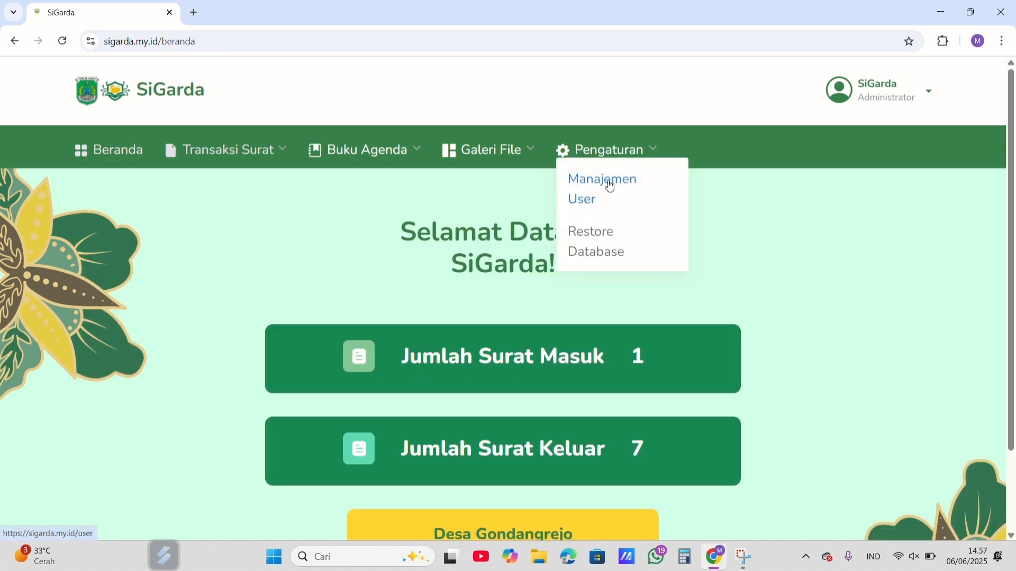
{"action": "left_click", "coordinate": [600, 252]}
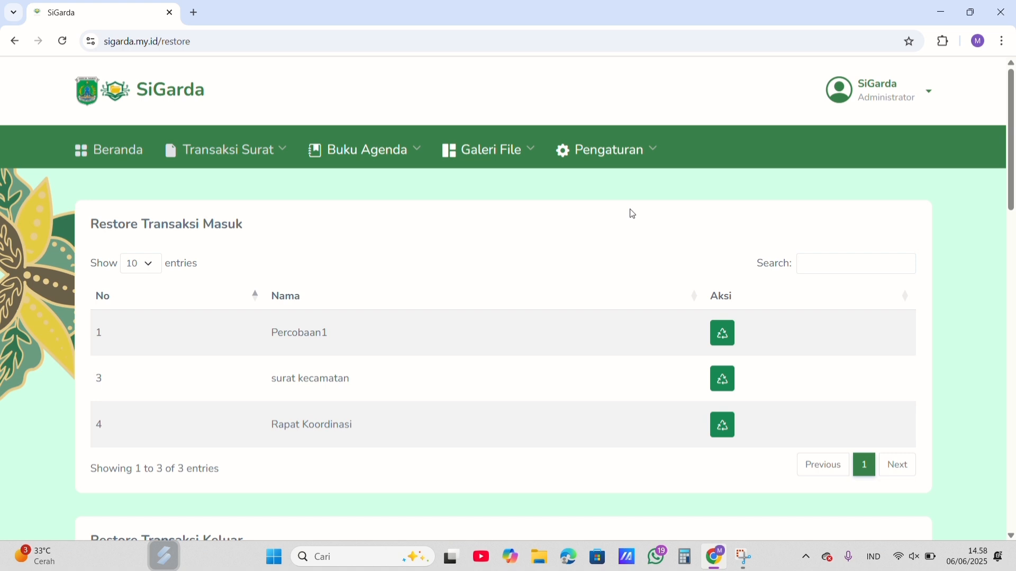
{"action": "scroll", "coordinate": [633, 214], "scroll_direction": "down", "scroll_amount": 2}
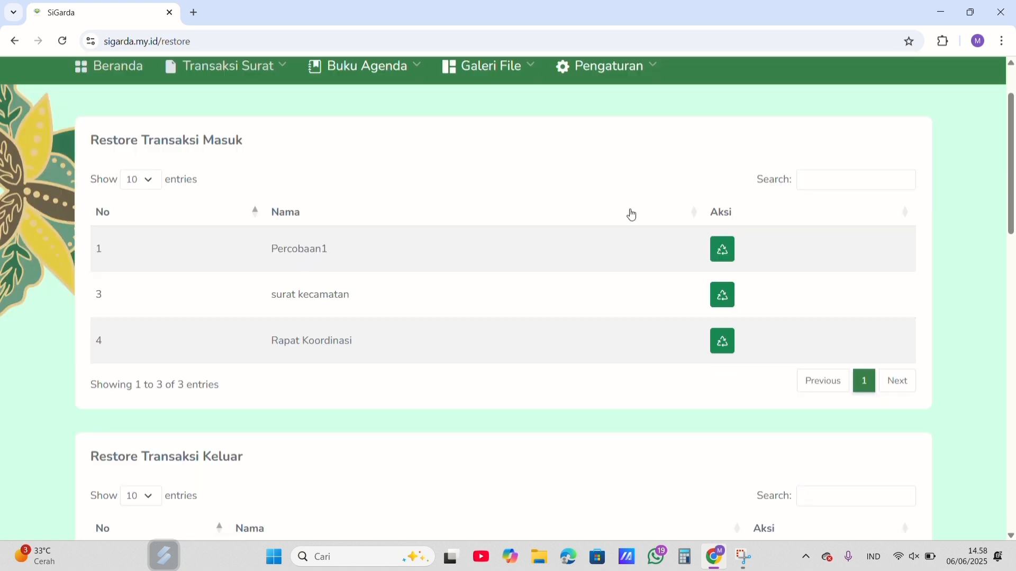
{"action": "scroll", "coordinate": [633, 214], "scroll_direction": "up", "scroll_amount": 1}
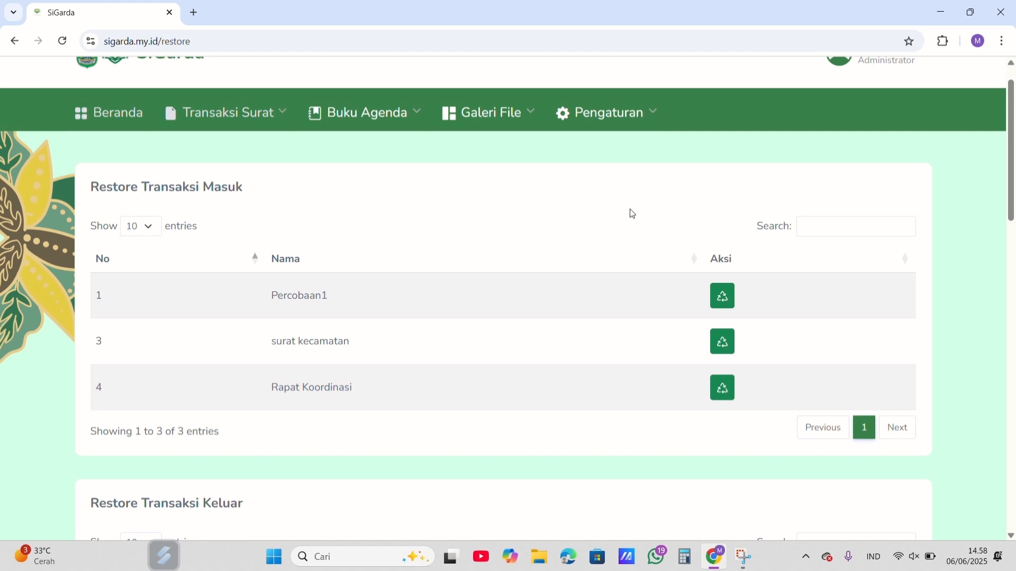
Step: Log out of the administrator account
{"action": "scroll", "coordinate": [931, 95], "scroll_direction": "up", "scroll_amount": 1}
{"action": "left_click", "coordinate": [931, 95]}
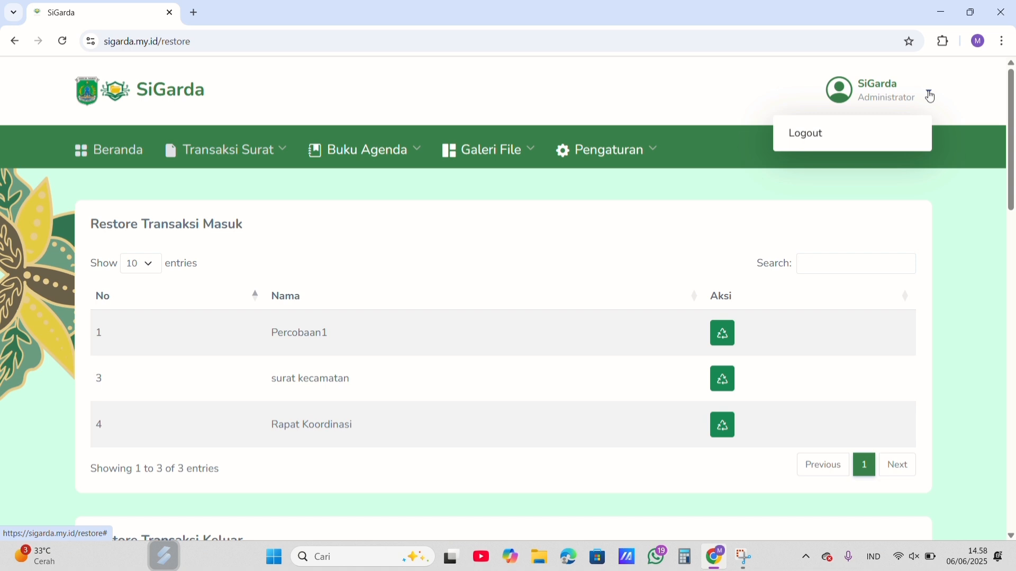
{"action": "left_click", "coordinate": [831, 139]}
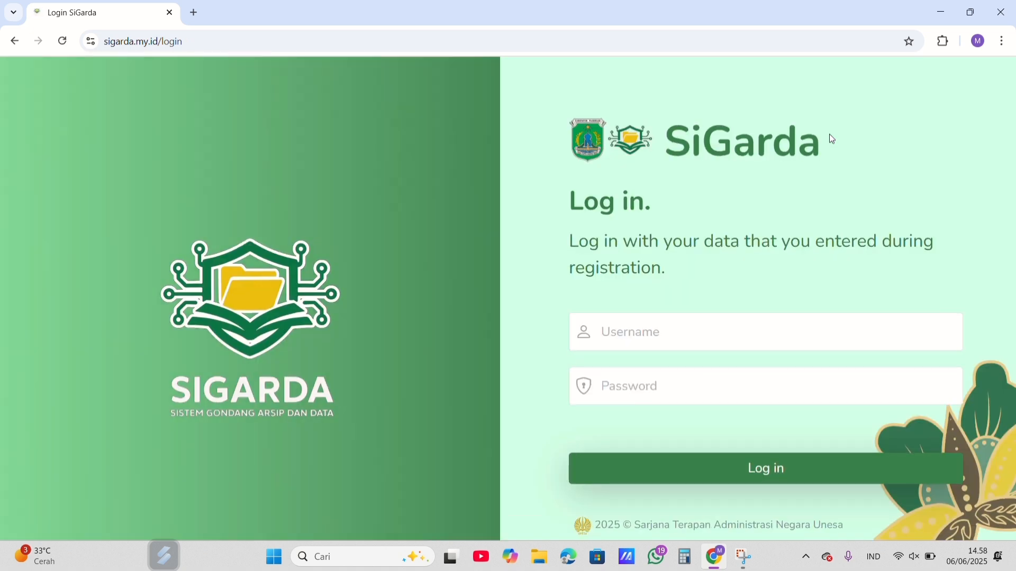